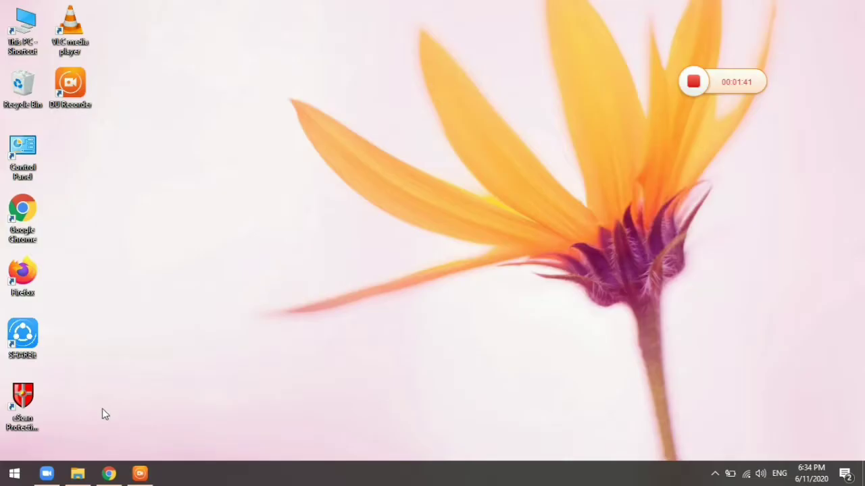
Step: Switch to Google Chrome and open the zoom.us website
click(108, 473)
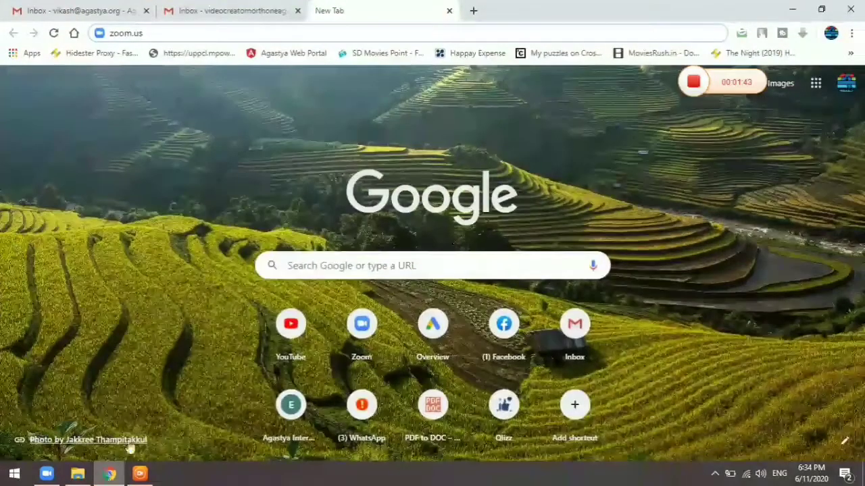
click(209, 33)
key(BackSpace)
key(BackSpace)
key(BackSpace)
key(BackSpace)
key(BackSpace)
key(BackSpace)
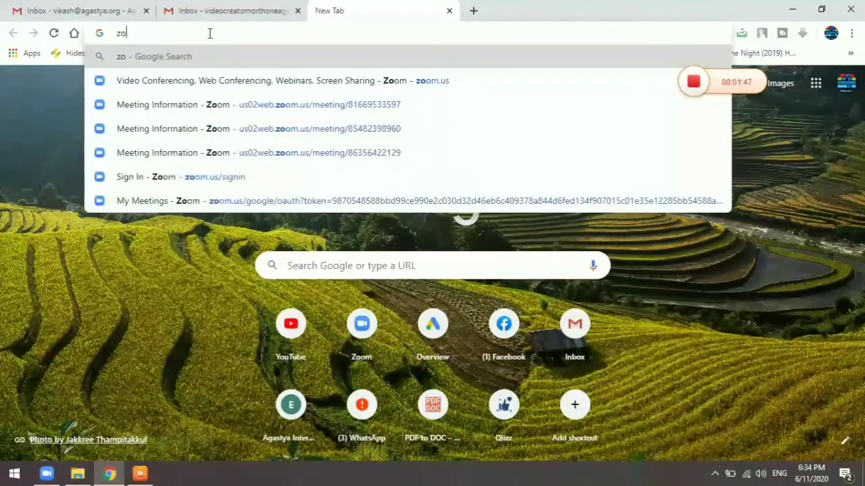
key(BackSpace)
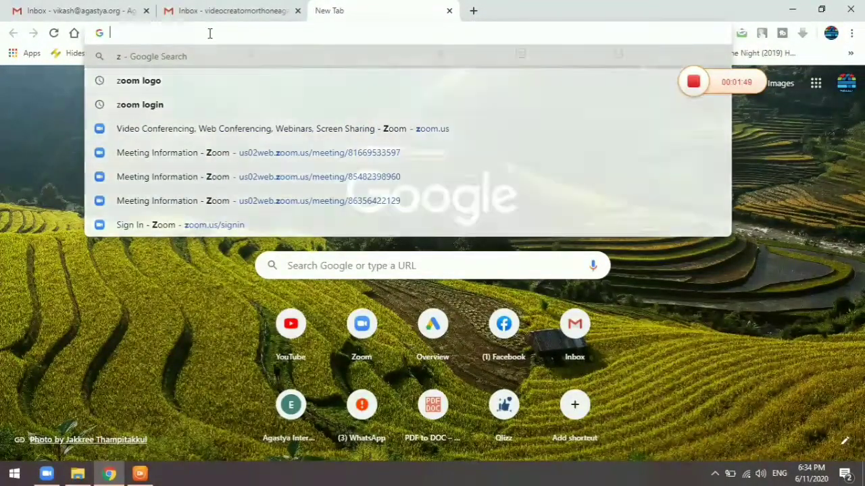
text(zo)
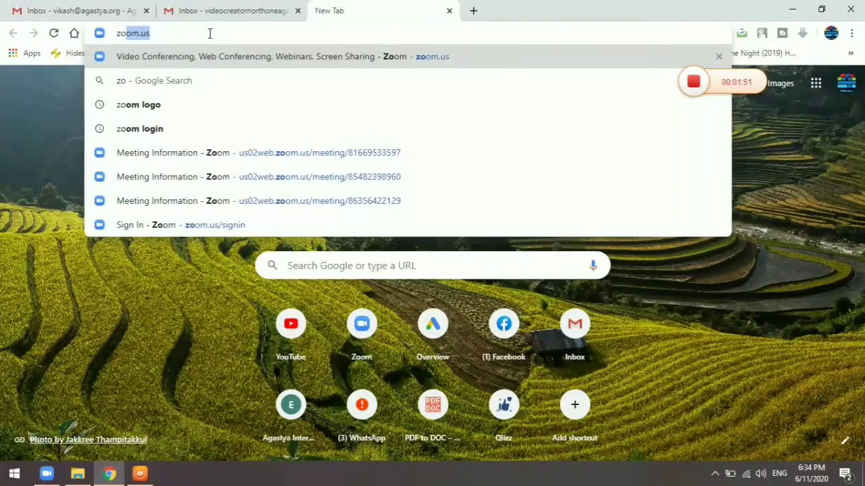
text(om.us)
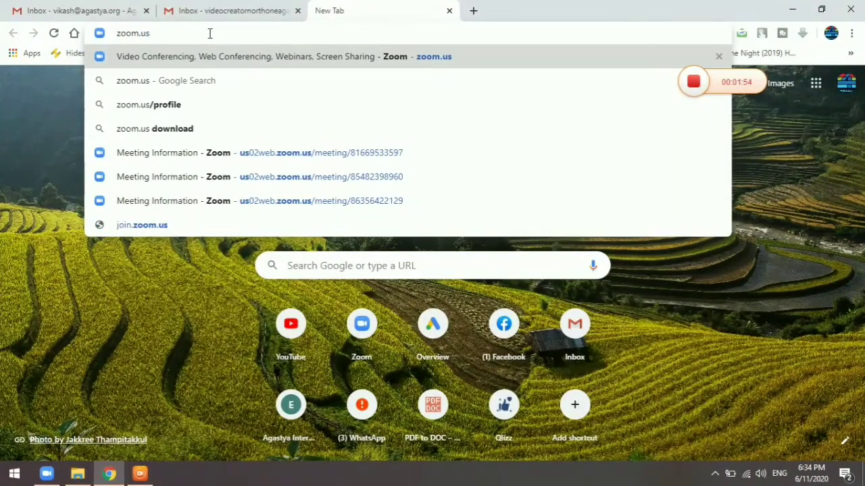
key(Return)
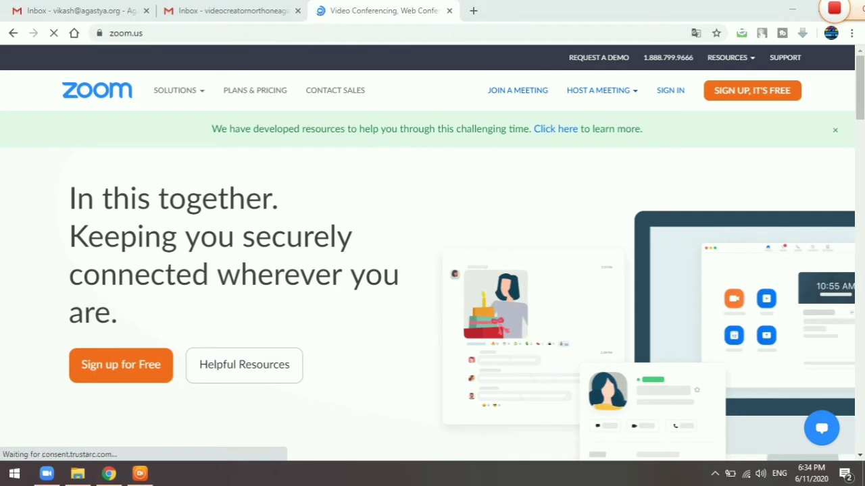
Step: Sign in to Zoom with the Google account that will host the meeting
click(675, 94)
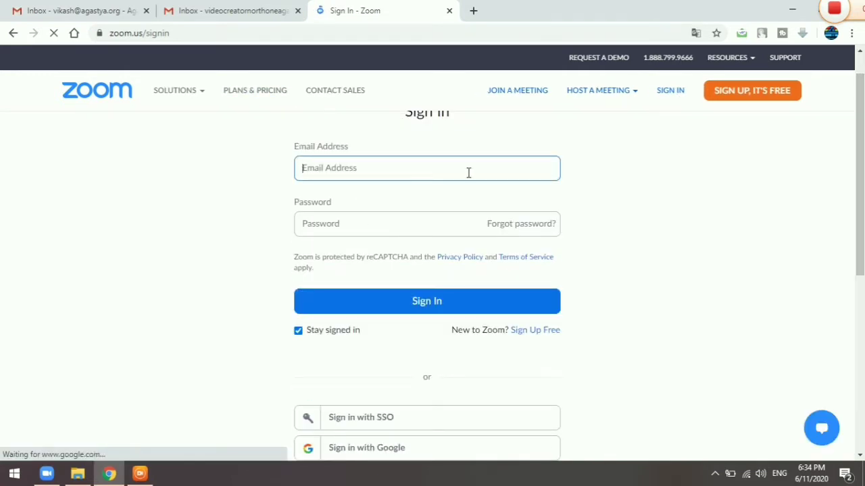
scroll(863, 197, down, 3)
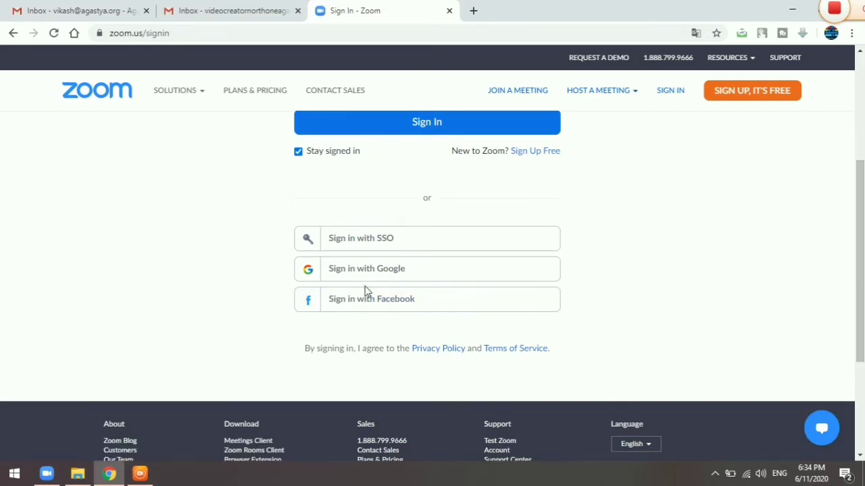
click(371, 268)
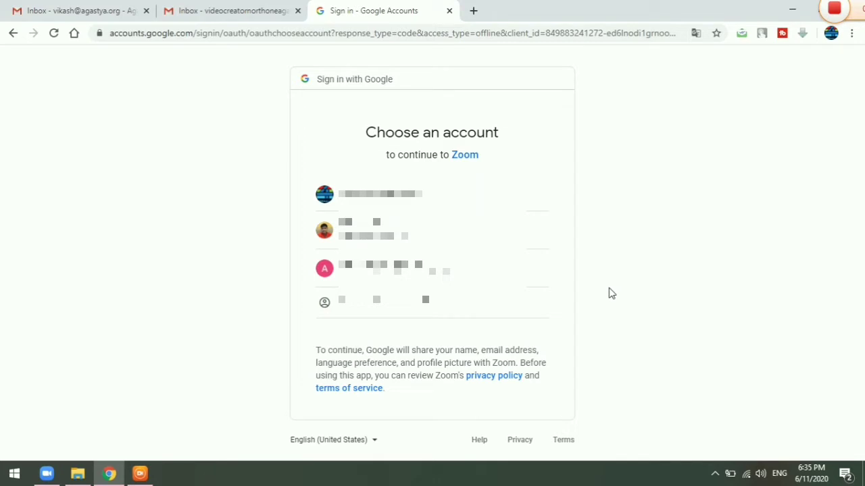
click(425, 277)
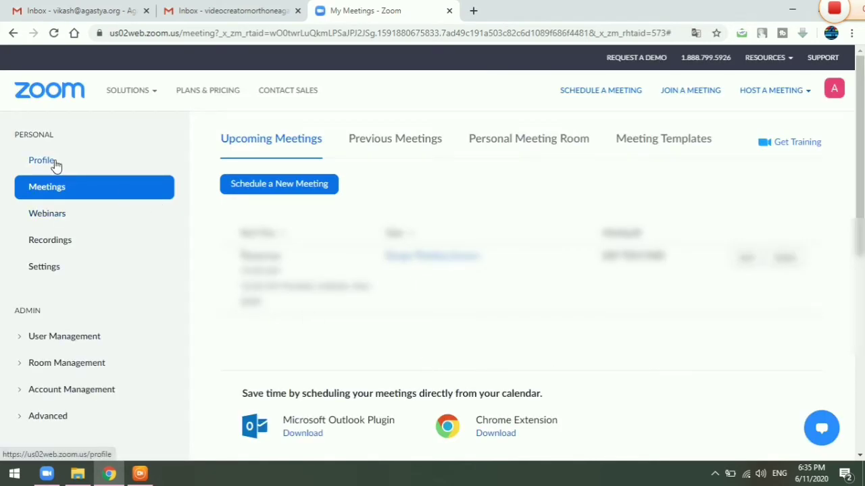
Step: Find the Polling option in the personal meeting settings by searching the page for "poll", and turn it on
click(55, 275)
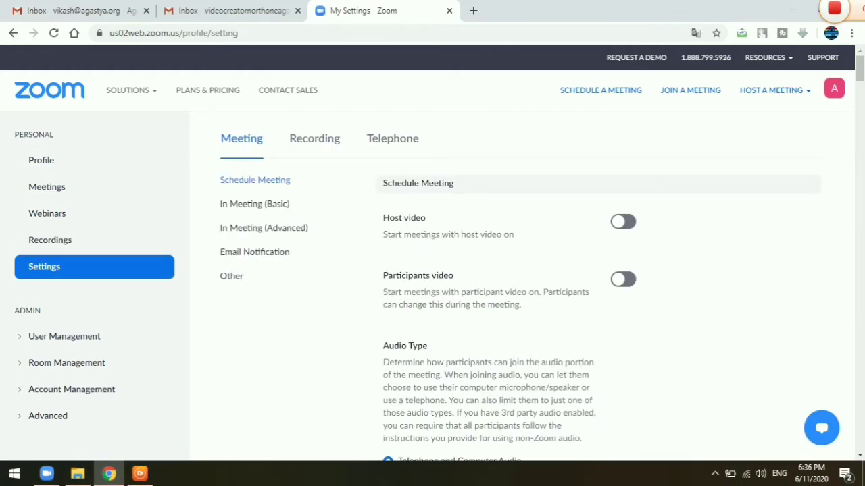
key(ctrl+f)
text(poll)
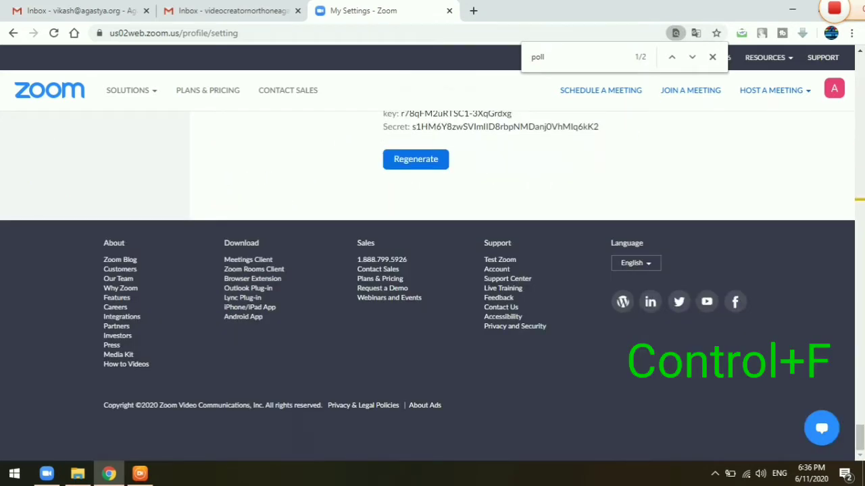
key(Return)
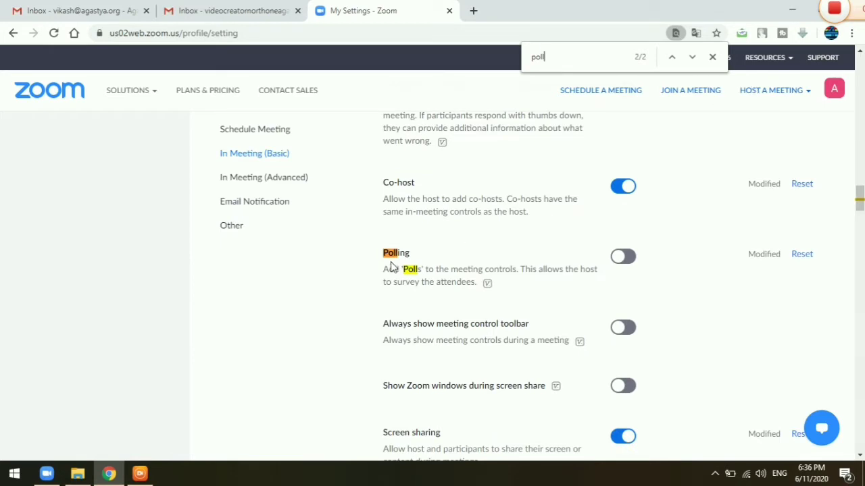
click(712, 58)
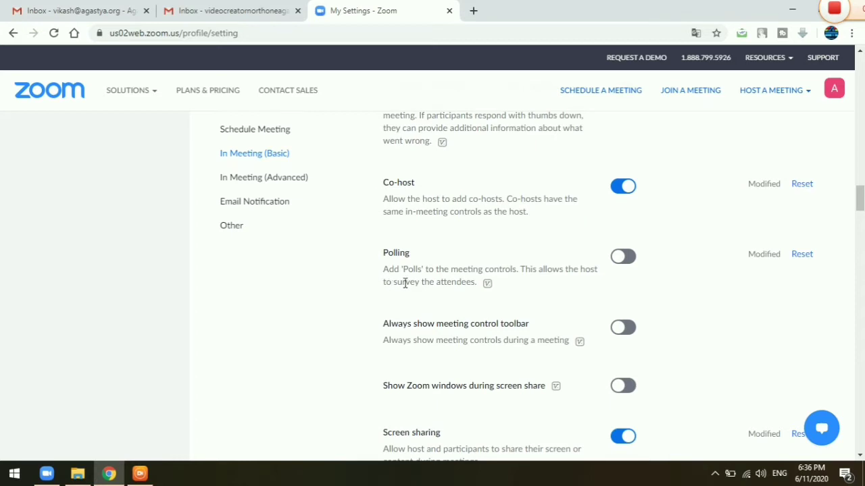
mouse_move(481, 286)
click(622, 257)
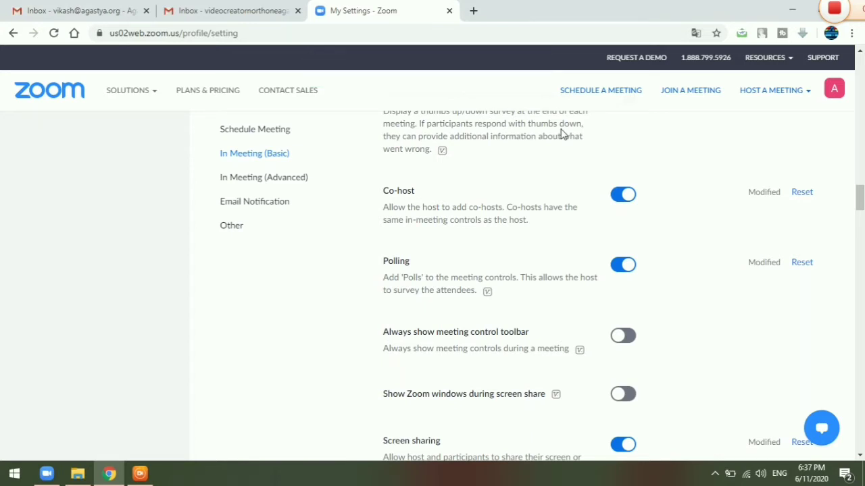
Step: Start scheduling a new meeting with the topic "Discussion on Quality", leaving the description empty
drag(860, 197, 860, 63)
click(585, 102)
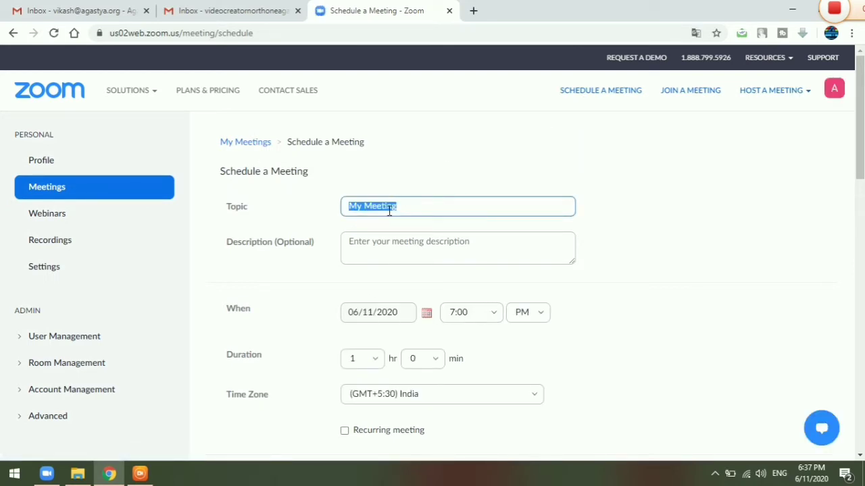
text(Discussion on Quality)
click(389, 254)
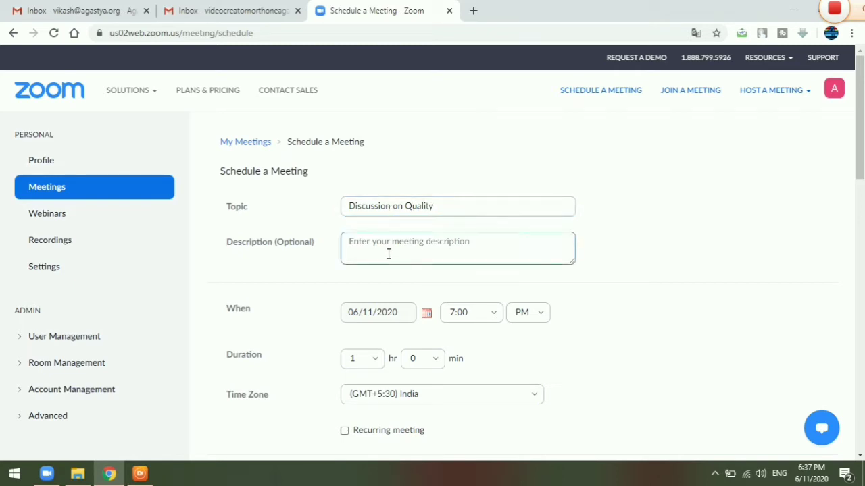
click(307, 270)
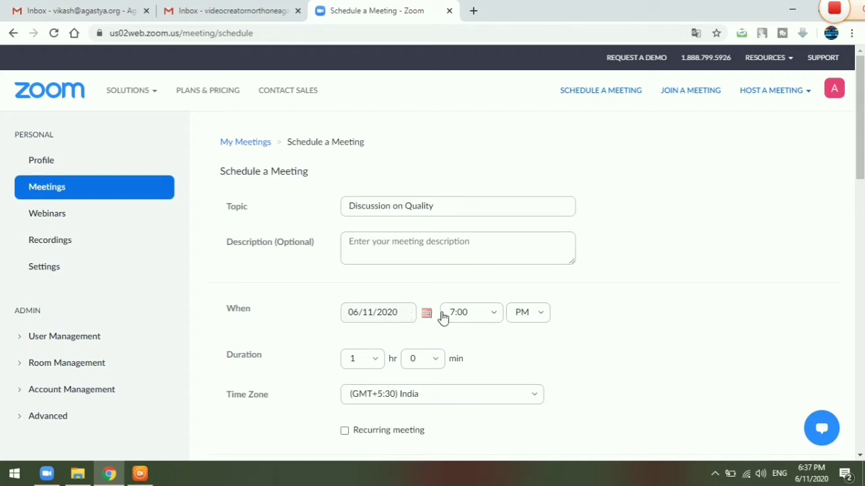
Step: Keep the default time, duration and meeting options, and save the scheduled meeting
scroll(861, 177, down, 1)
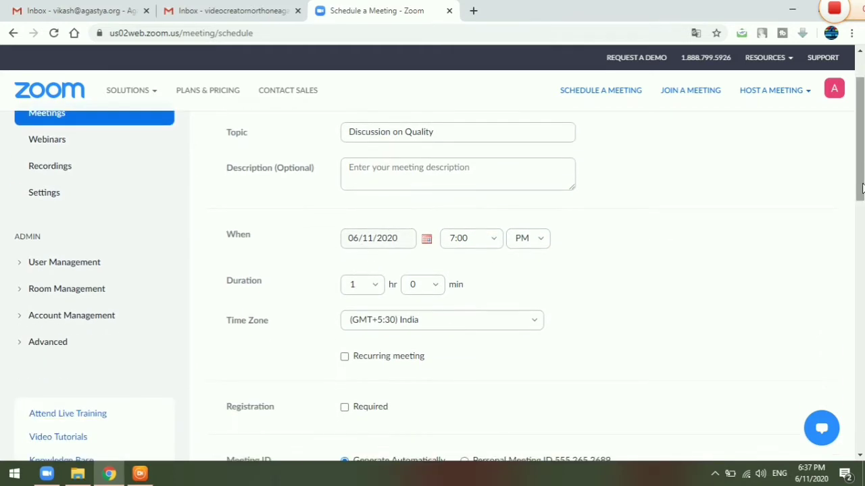
click(348, 290)
click(651, 270)
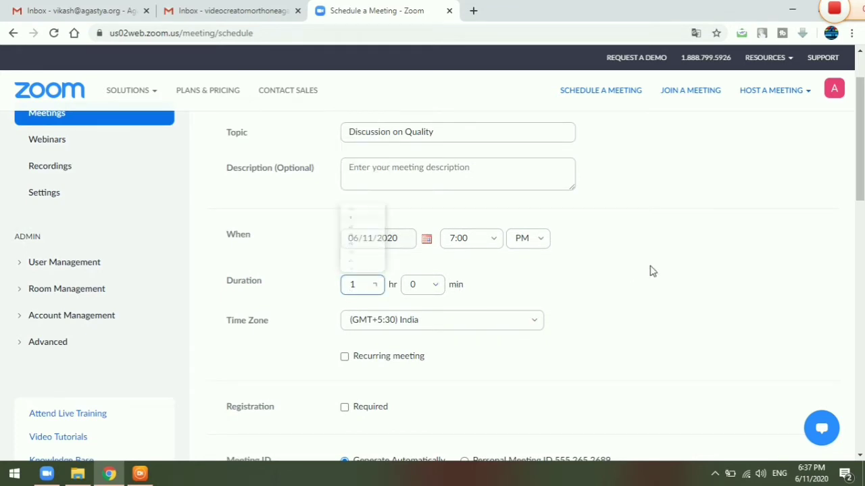
scroll(860, 169, down, 2)
drag(861, 203, 861, 392)
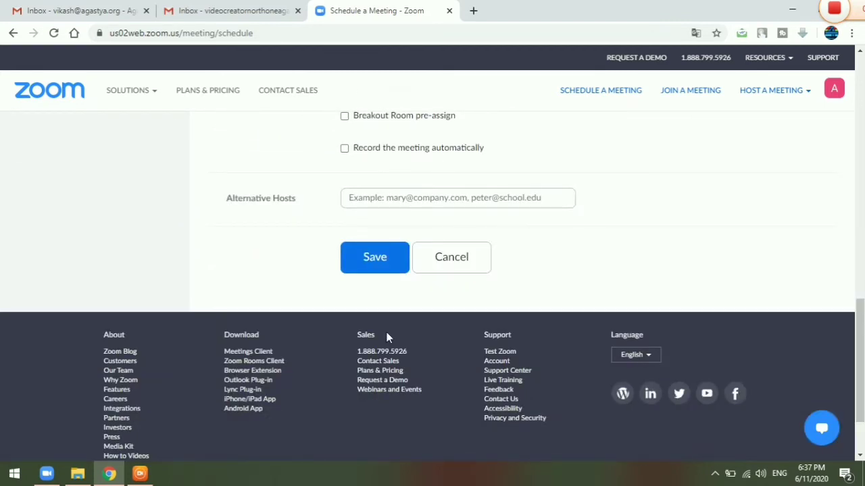
click(373, 267)
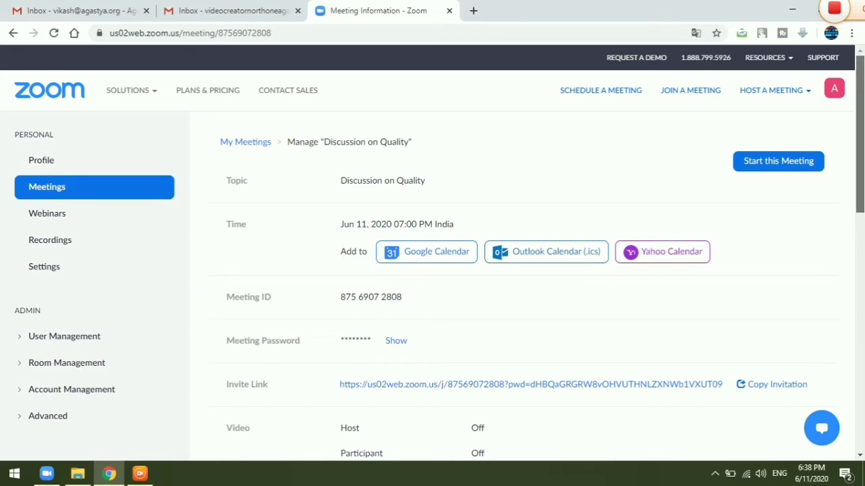
Step: Add a poll to the saved meeting and title it "Quality"
drag(860, 177, 859, 356)
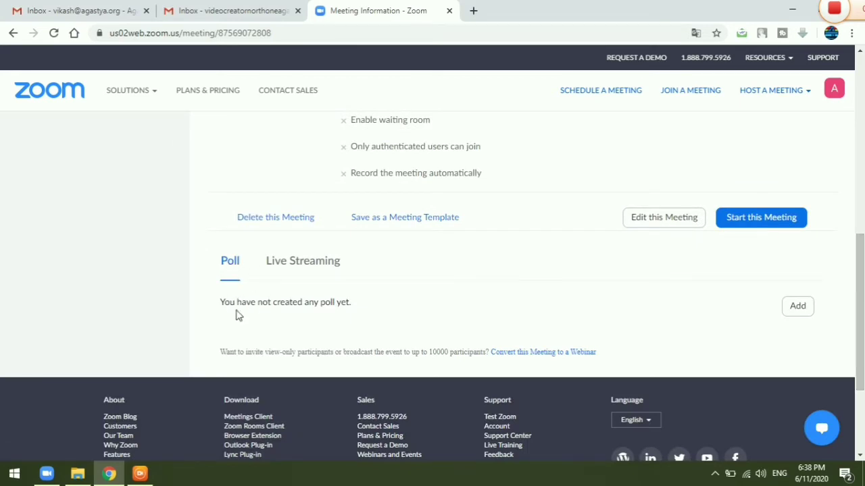
click(800, 310)
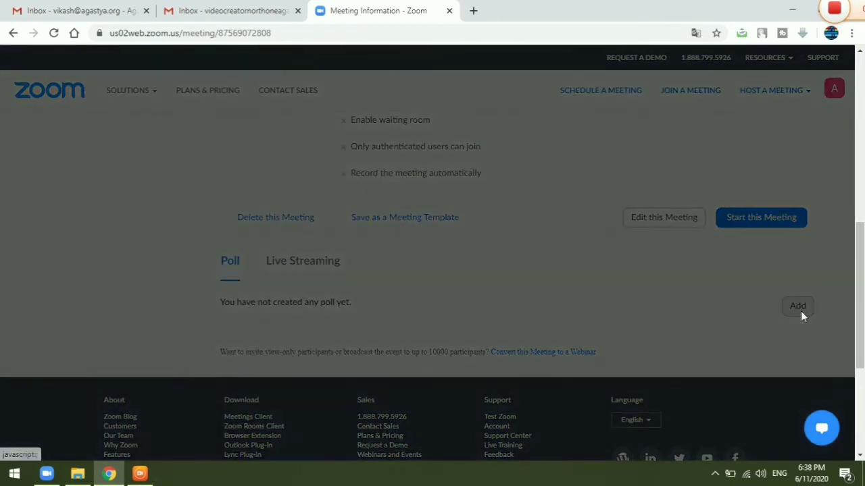
drag(862, 252, 862, 265)
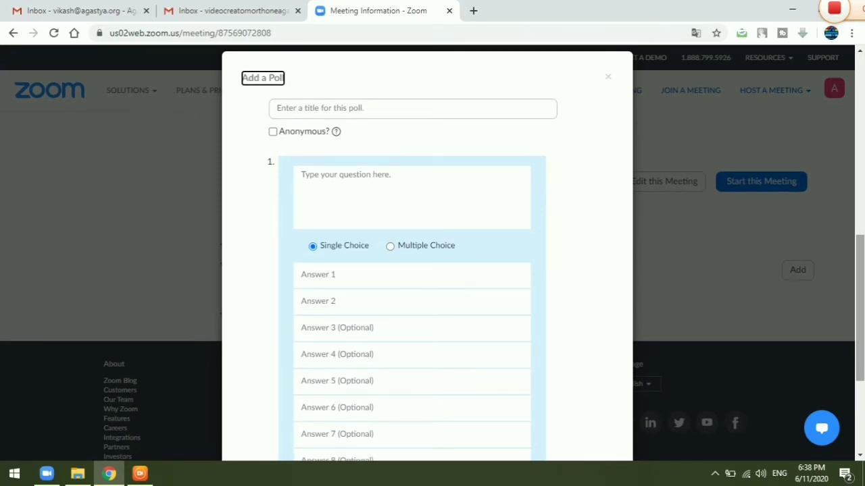
click(312, 106)
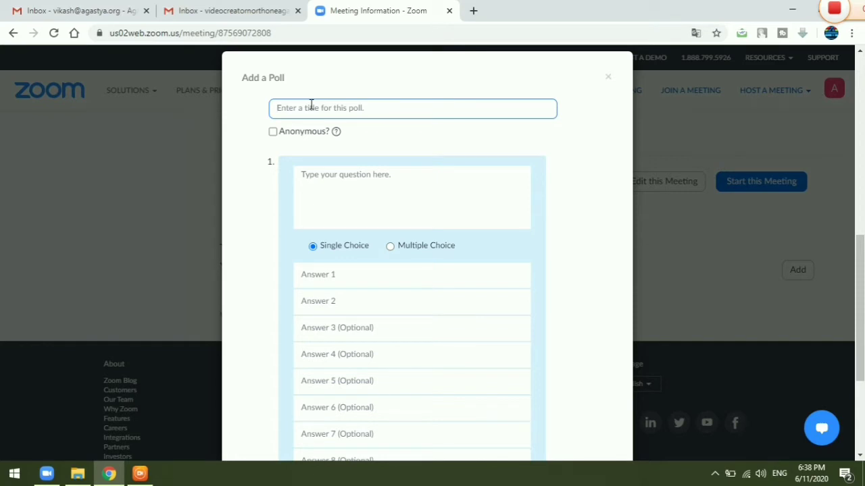
text(Qual)
text(t)
text(ity)
Step: Enter "How was the quality of today's session?" as the first poll question, correcting the spelling of "quality"
click(343, 212)
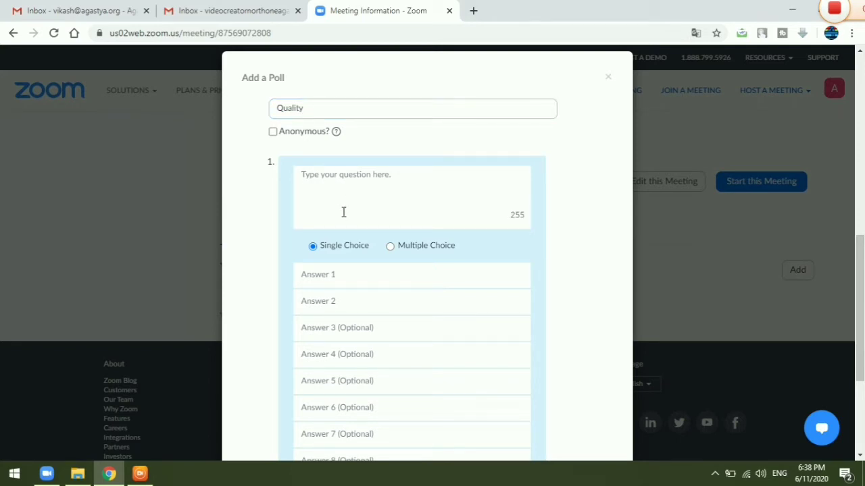
text(How as)
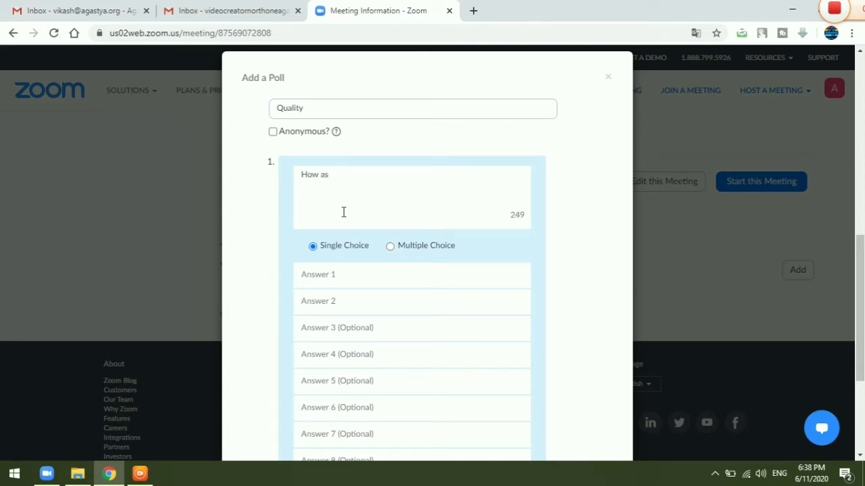
key(BackSpace)
key(BackSpace)
text(was the quailty of today)
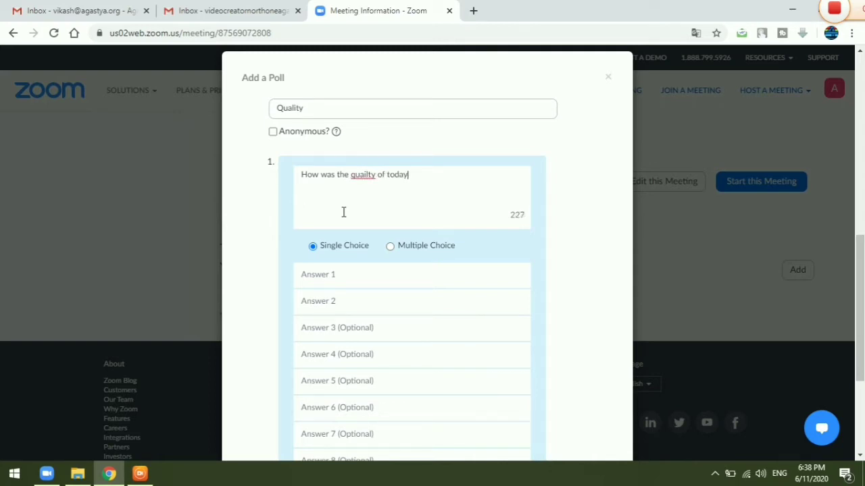
text('s session?)
right_click(369, 175)
click(395, 185)
Step: Make the first question Multiple Choice with the answers "Yes", "No" and "Can't say"
click(389, 247)
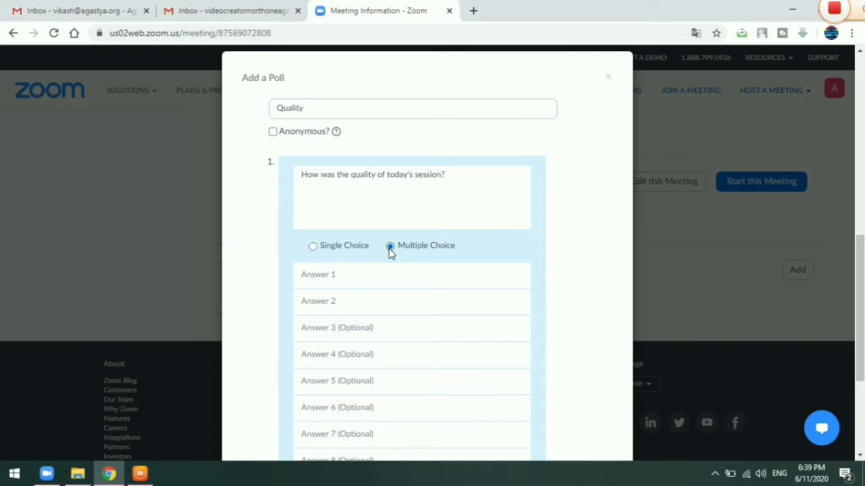
click(331, 278)
text(Yes)
click(311, 304)
text(No)
click(324, 327)
text(May b)
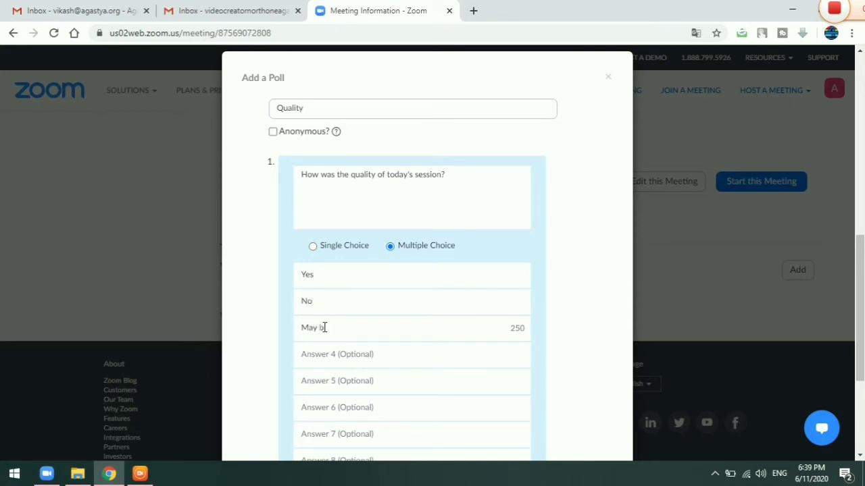
text(e)
key(BackSpace)
key(BackSpace)
key(BackSpace)
key(BackSpace)
key(BackSpace)
key(BackSpace)
text(Can't say)
click(274, 327)
Step: Add two blank questions below the first question of the "Quality" poll
scroll(838, 293, down, 3)
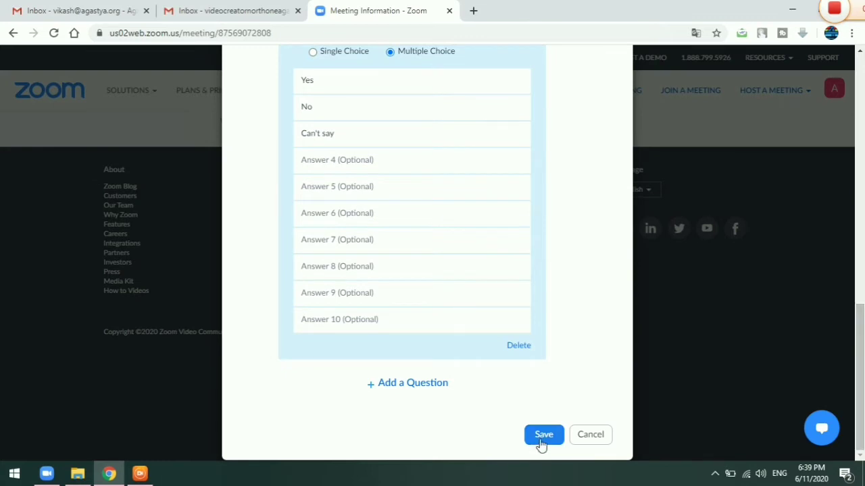
click(406, 388)
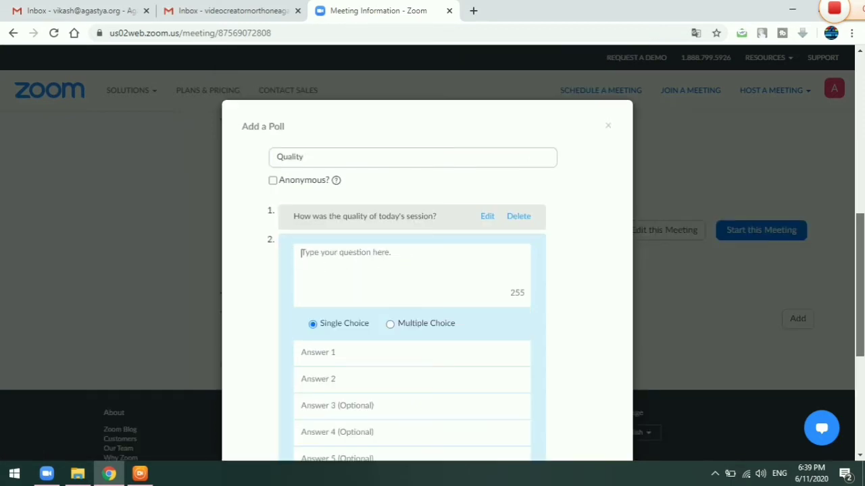
scroll(862, 249, down, 5)
click(399, 385)
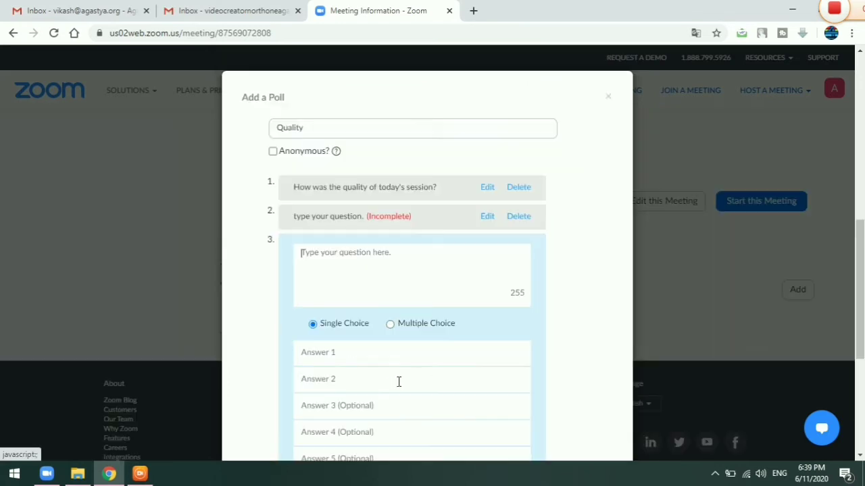
scroll(398, 385, down, 4)
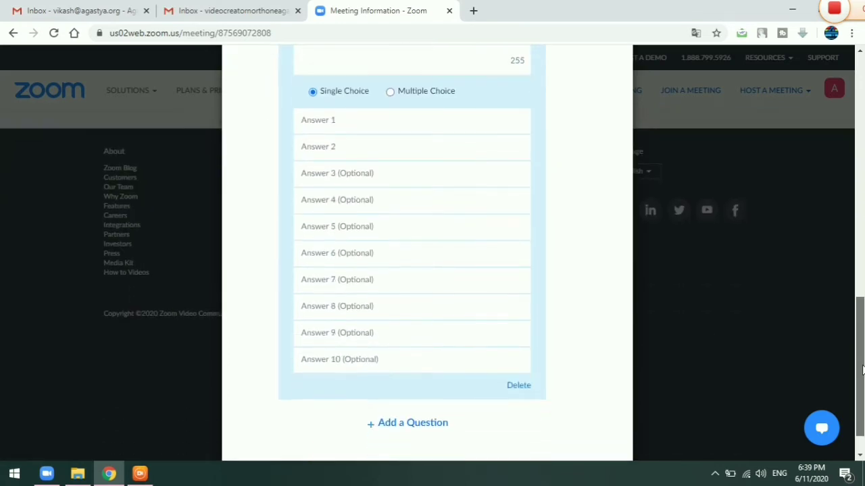
click(395, 409)
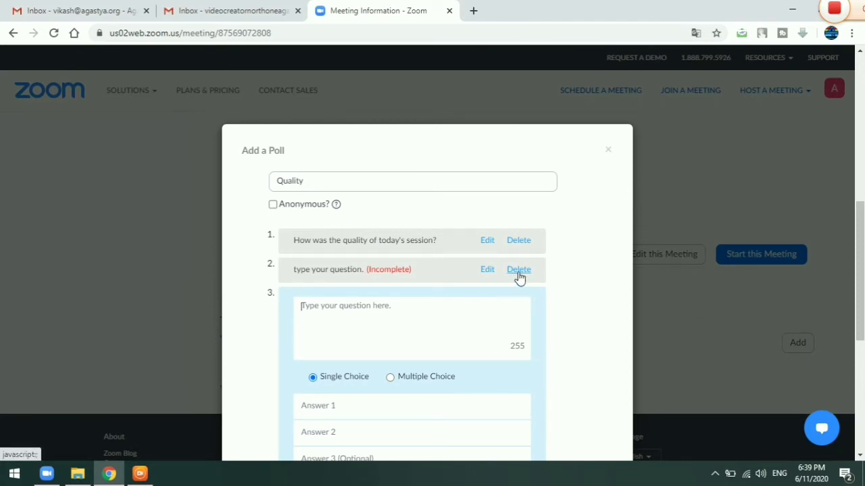
Step: Delete the blank questions, keeping only "How was the quality of today's session?" in the poll
click(518, 269)
scroll(863, 309, down, 2)
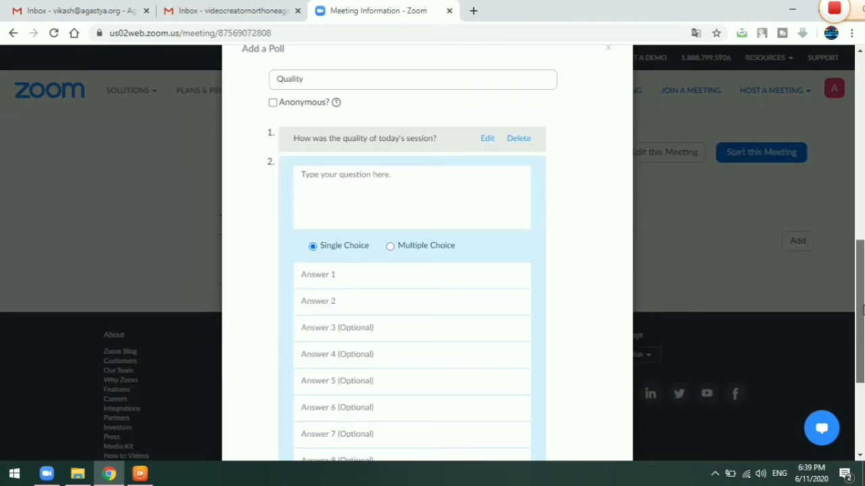
scroll(862, 309, down, 3)
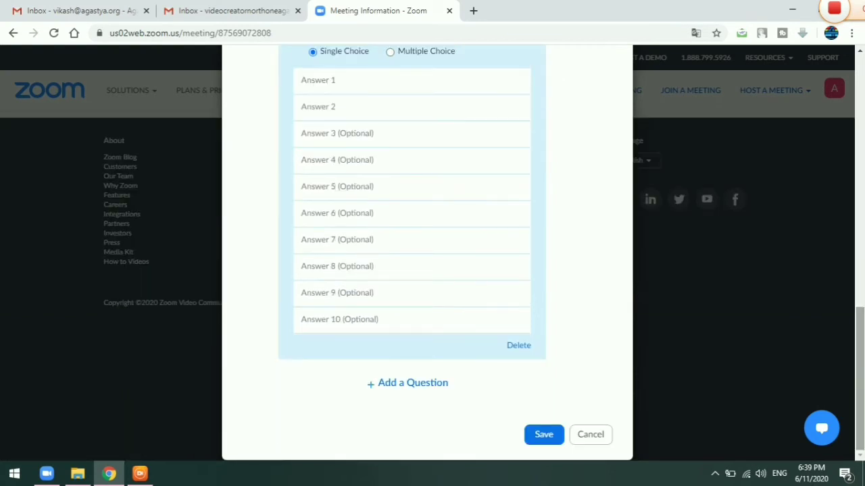
click(516, 347)
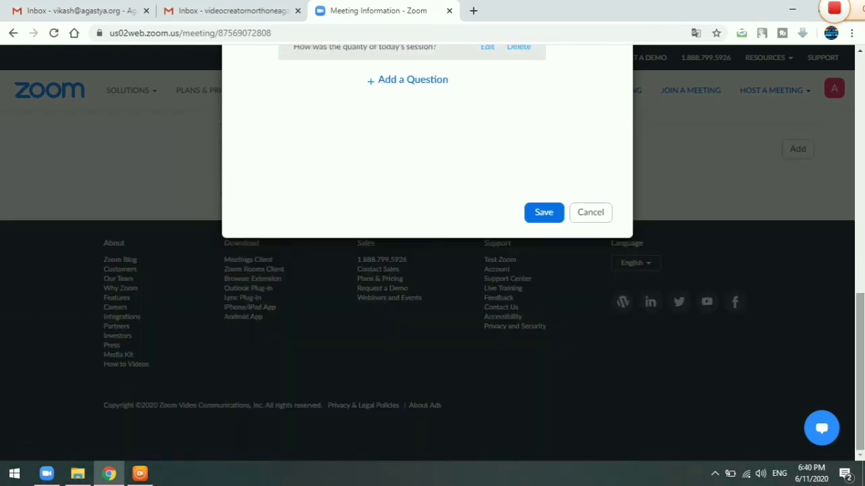
Step: Save the "Quality" poll with its single question to the meeting
drag(861, 363, 862, 279)
scroll(518, 261, up, 1)
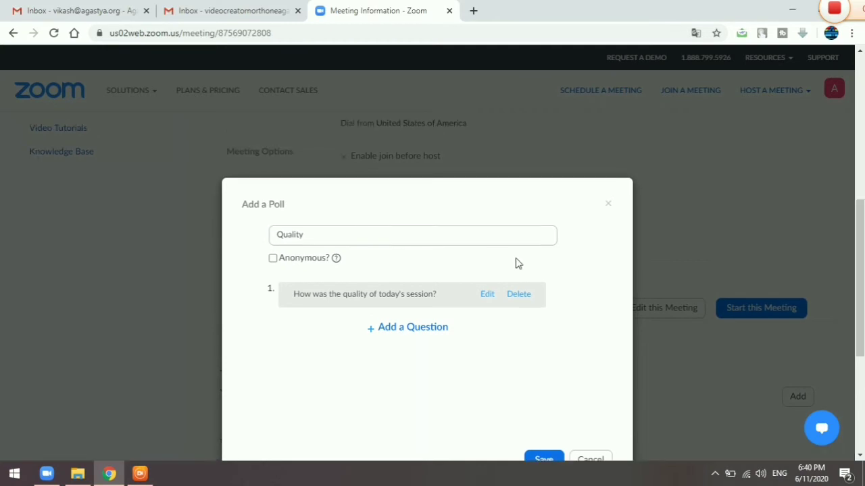
scroll(742, 365, down, 1)
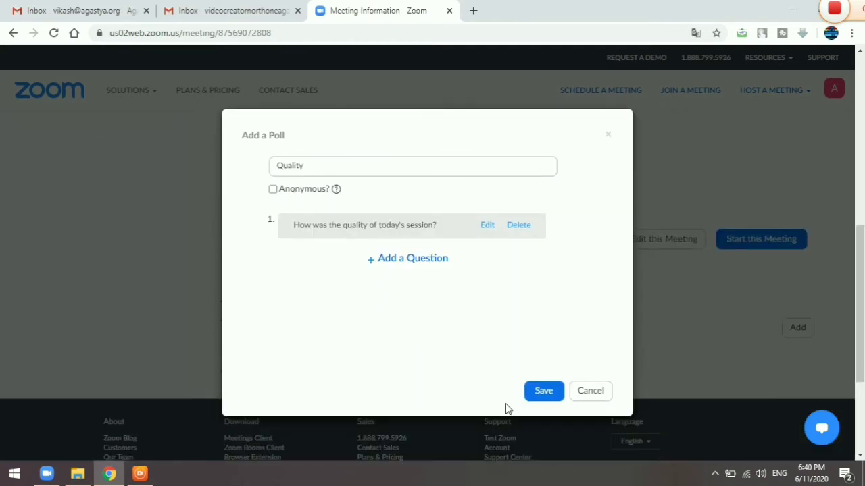
click(534, 391)
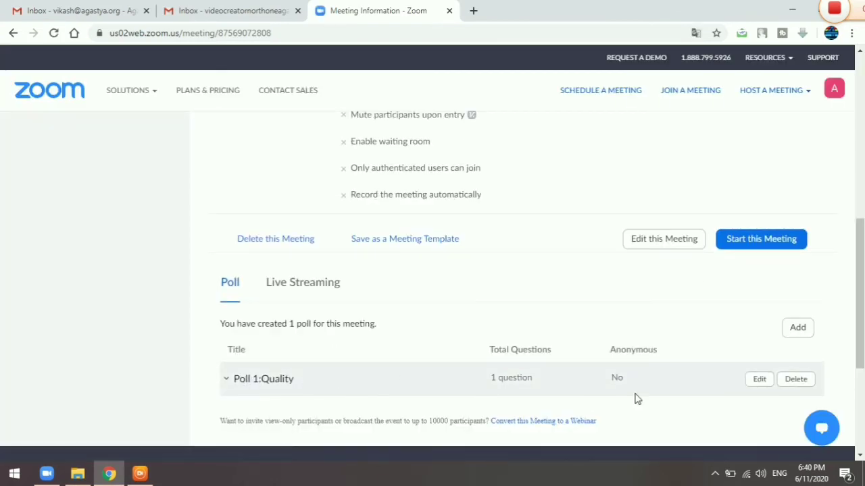
Step: Add a second poll titled "Assessment" with the question "How was the assessment of this year?"
click(797, 328)
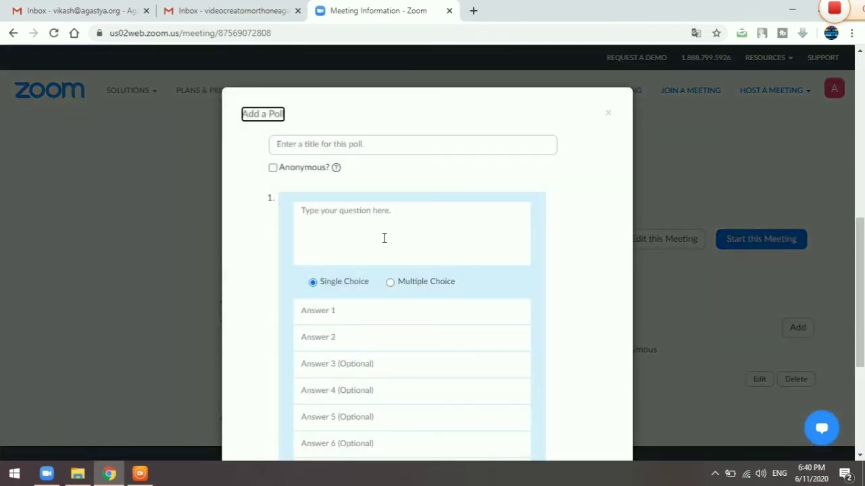
click(307, 147)
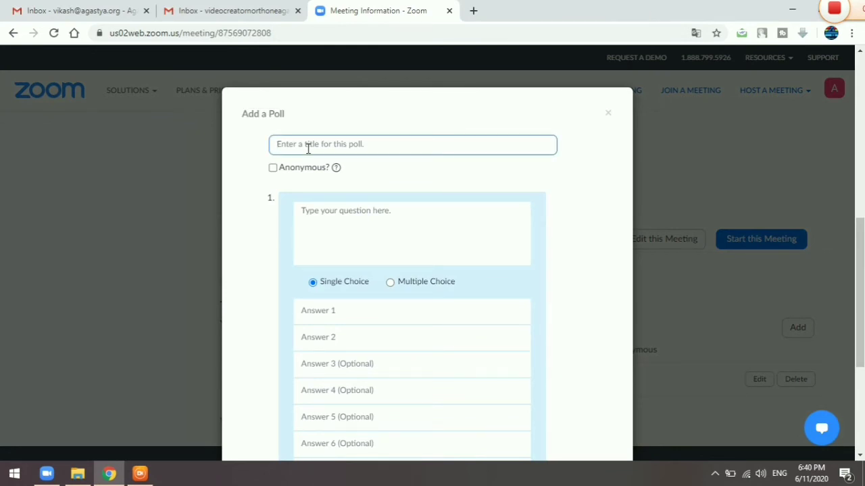
text(Assessment)
click(326, 227)
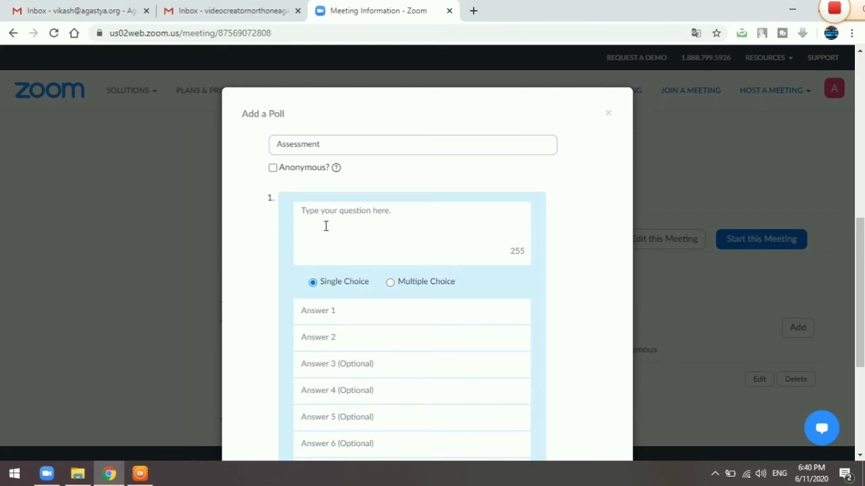
text(How was the assessment of this year)
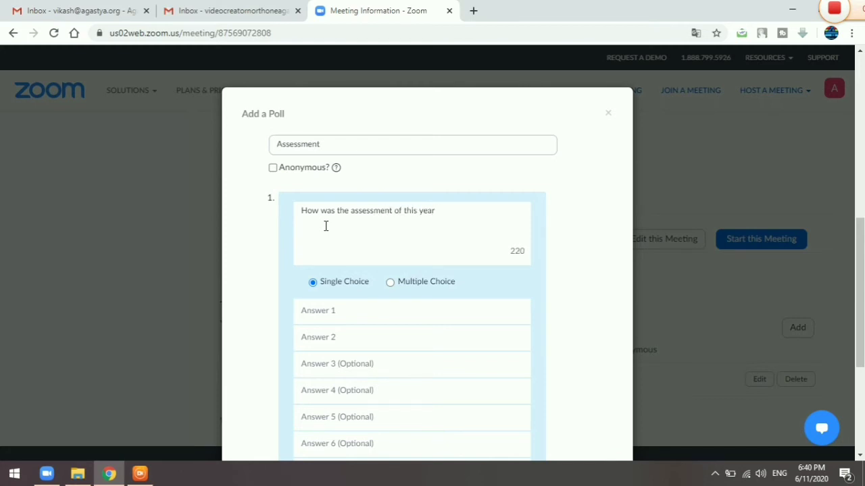
text(?)
Step: Make the assessment question Multiple Choice with the answers "Excellent", "Good" and "Can't say"
click(389, 283)
click(339, 310)
text(VEr)
key(BackSpace)
key(BackSpace)
text(Excellent)
click(316, 341)
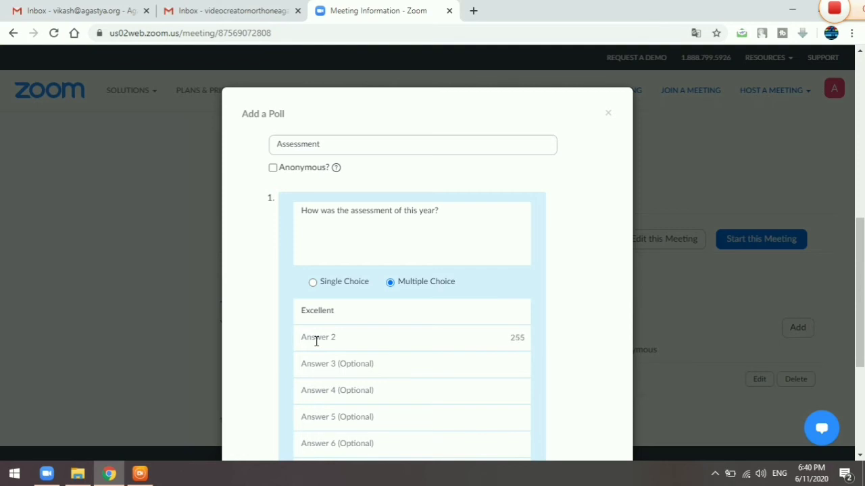
text(Good)
click(320, 367)
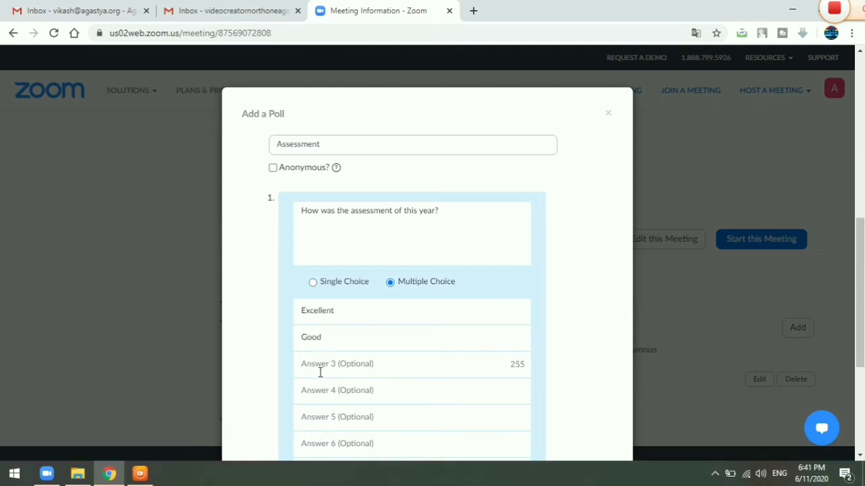
text(Can't say)
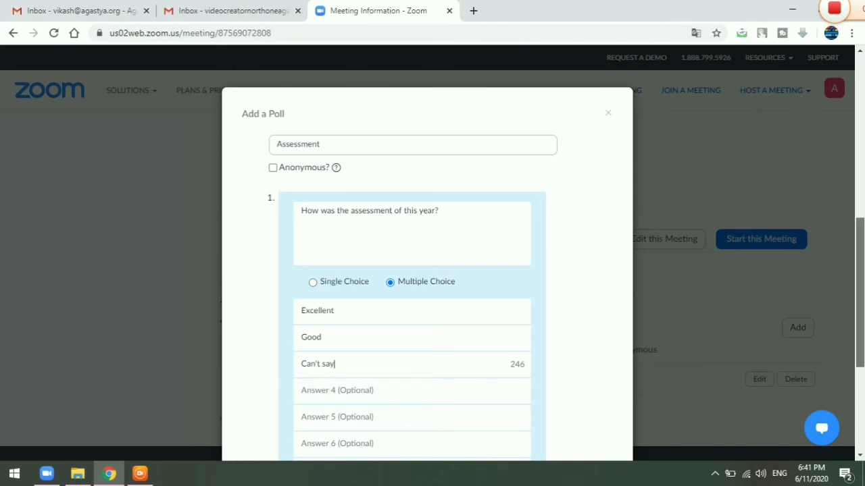
Step: Save the "Assessment" poll to the meeting
drag(860, 277, 861, 359)
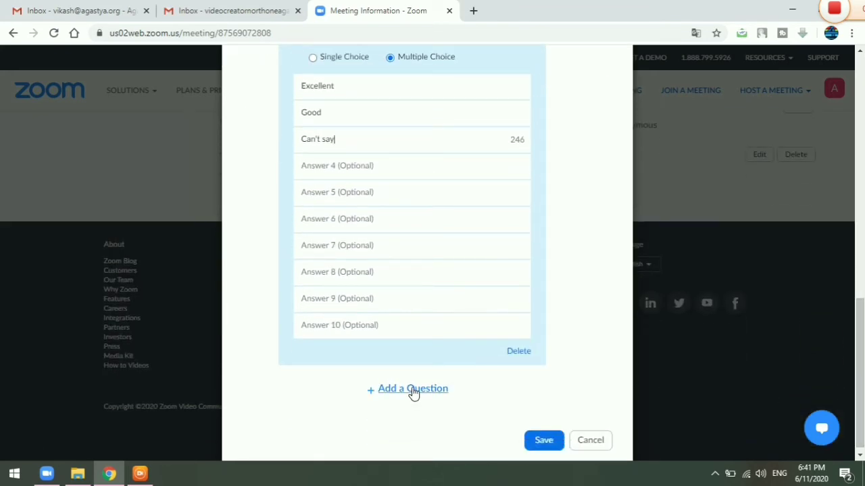
click(539, 442)
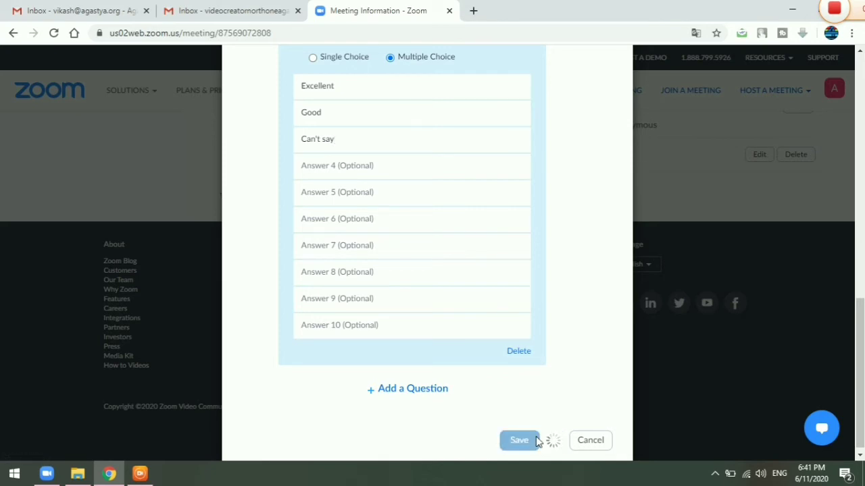
scroll(862, 363, up, 1)
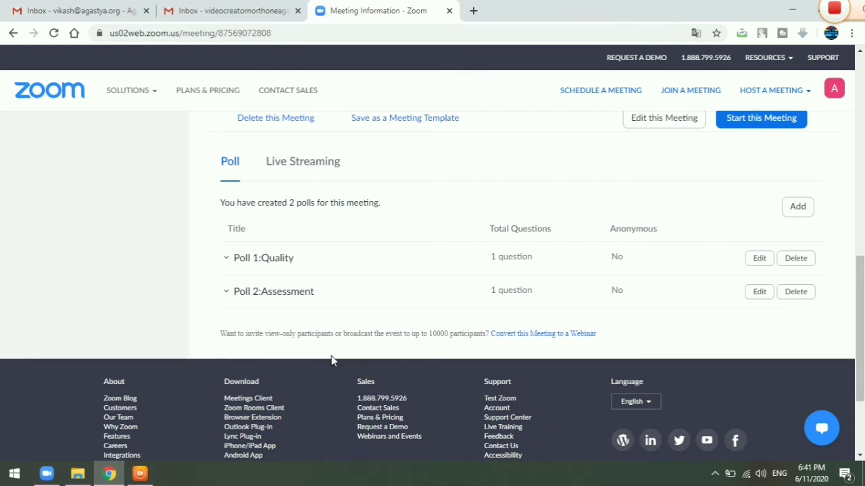
Step: Add a third poll titled "Development" with the question "How do you see last year?"
click(788, 215)
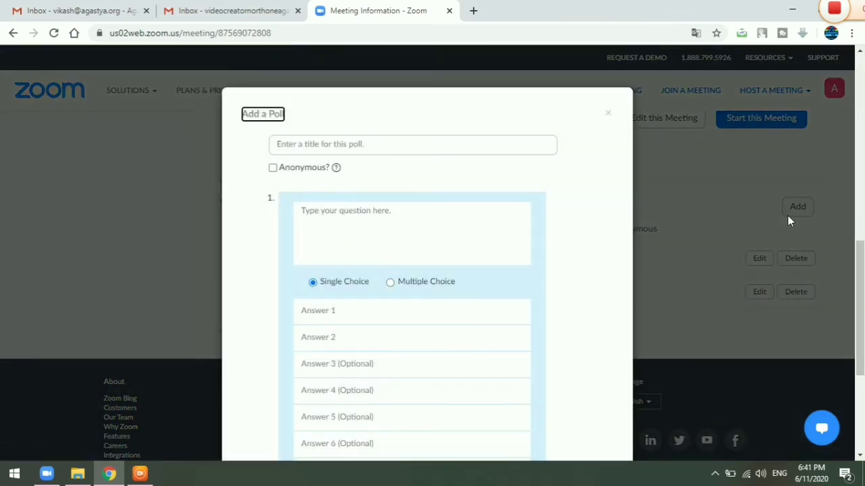
click(307, 143)
text(Deve)
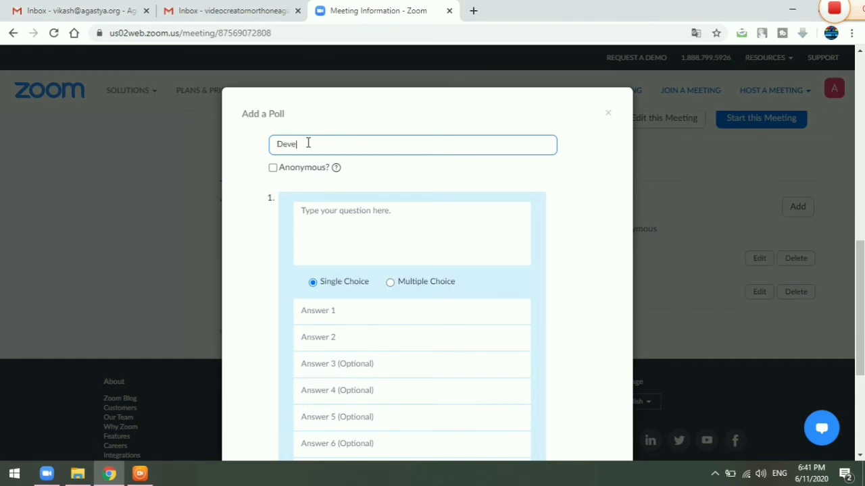
text(lopment)
click(327, 230)
text(How do yu)
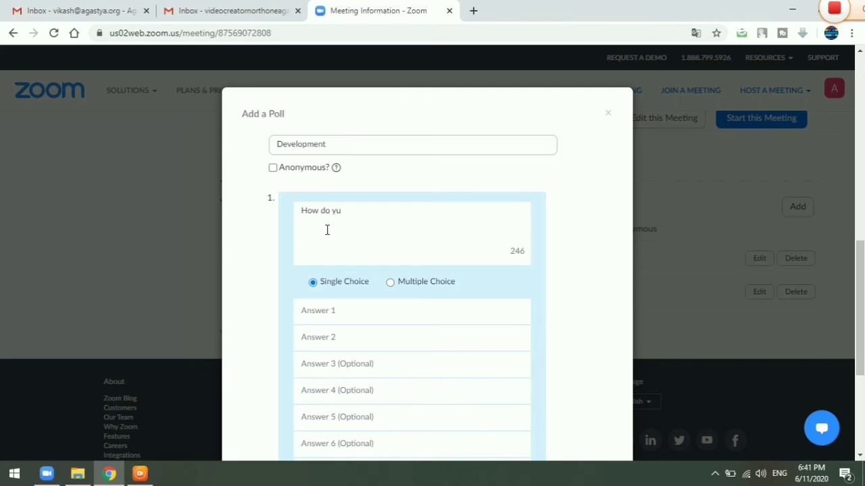
key(BackSpace)
text(ou see last year?)
Step: Make the "Development" poll's first question Multiple Choice with the answers "Extra ordinary", "Ok" and "Can't say"
click(390, 282)
click(338, 314)
text(Extra or)
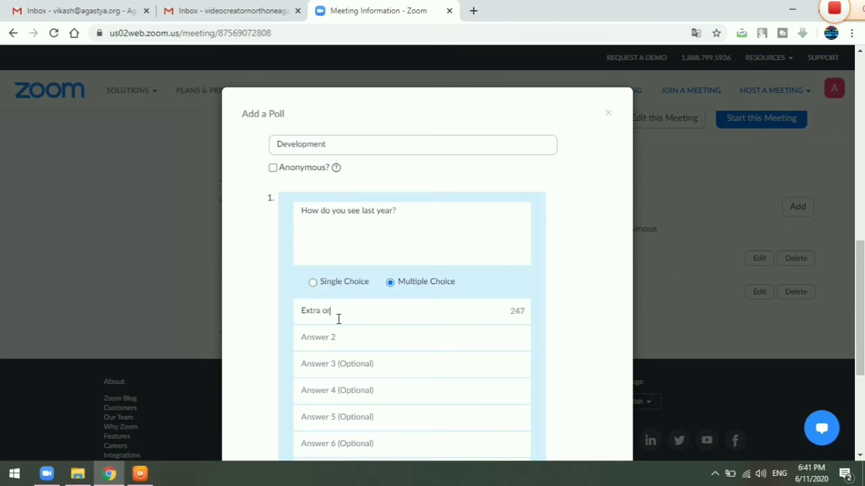
text(dinary)
click(322, 337)
text(Ok)
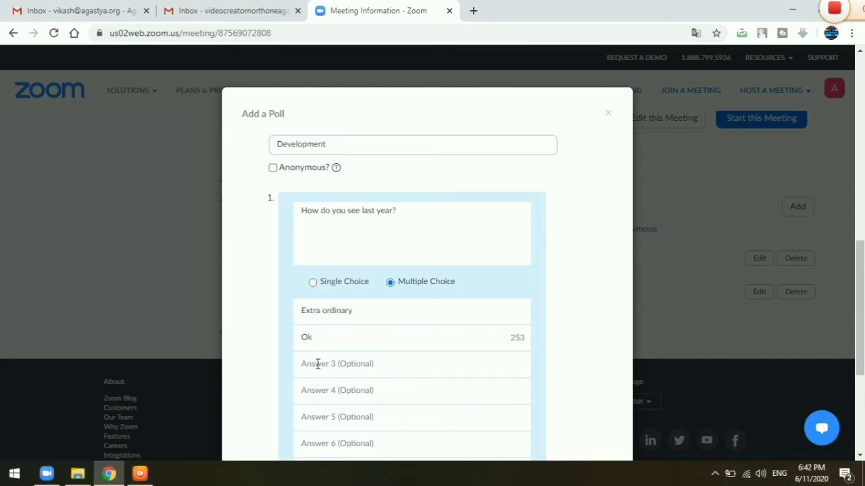
click(317, 364)
text(Can't s)
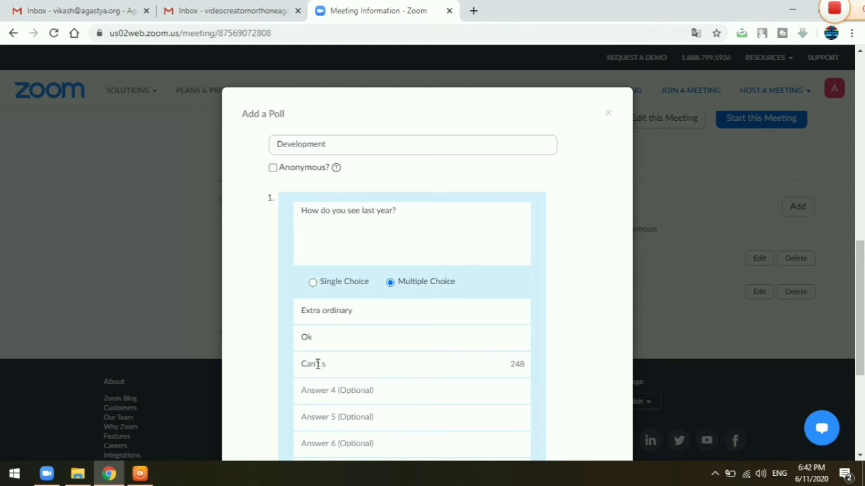
text(ay)
Step: Add a second question, "Were you satisfied with your performance last year?", to the "Development" poll, correcting the spelling of "last"
drag(862, 294, 862, 368)
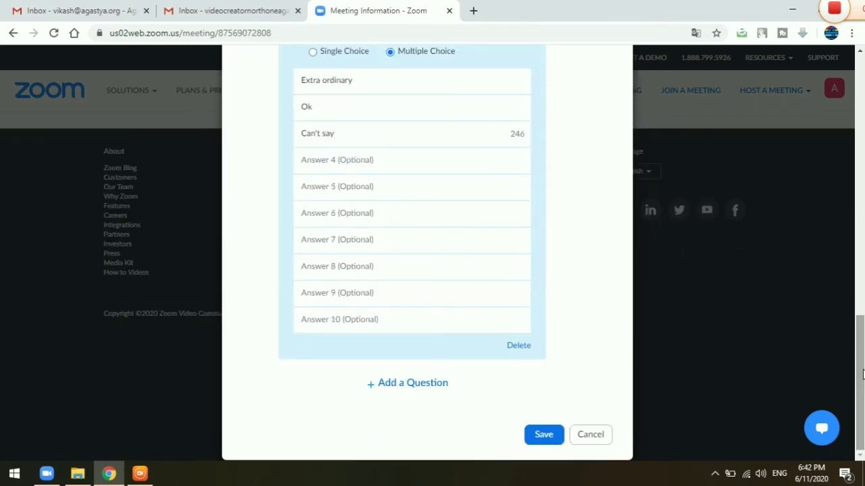
click(406, 385)
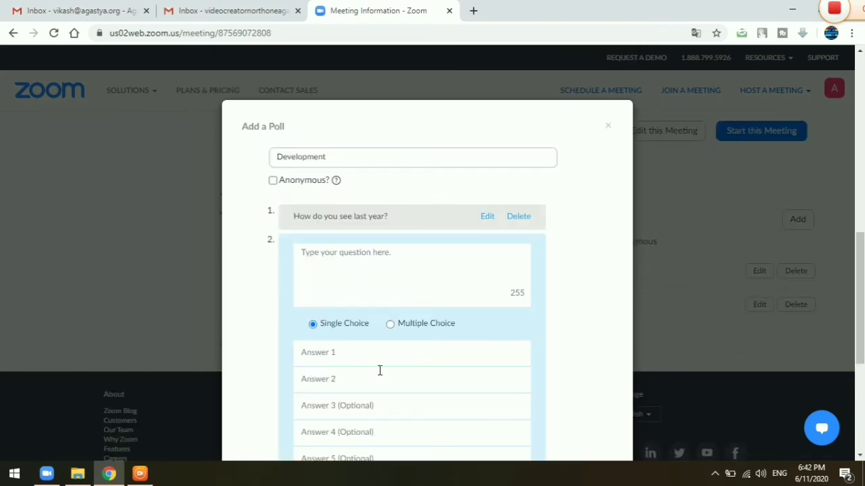
text(Were y)
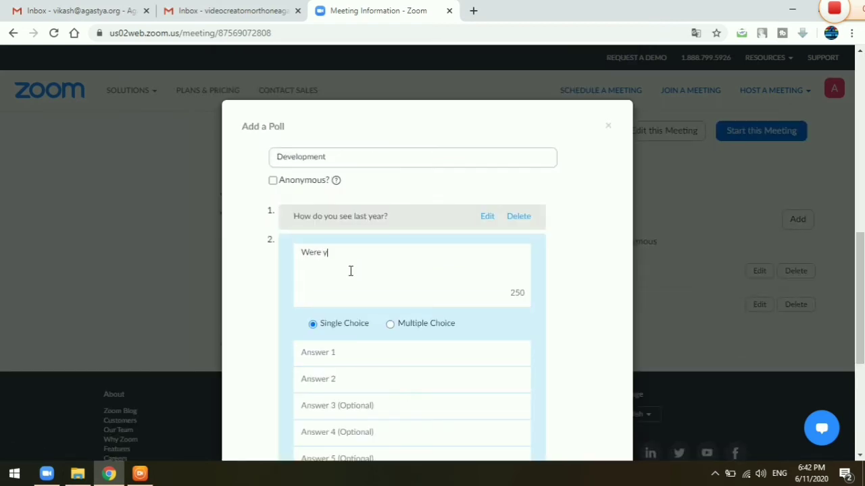
text(ou satisfied with your perform)
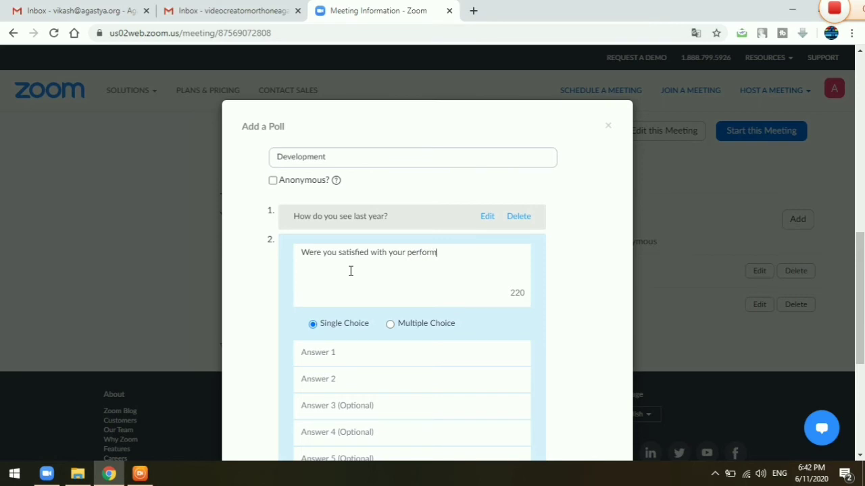
text(ance lasy year?)
click(470, 252)
key(BackSpace)
text(t)
Step: Make the performance question Multiple Choice with the answers "Yes", "No" and "May be"
click(390, 323)
click(347, 354)
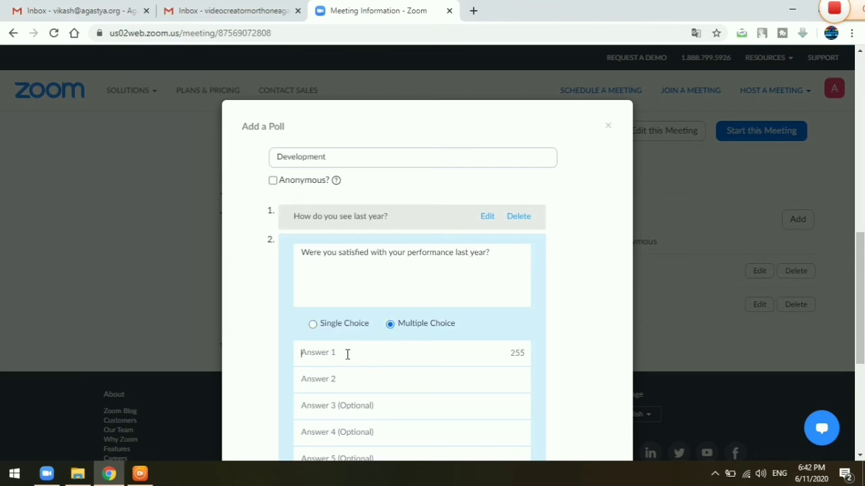
text(Yes)
click(318, 379)
text(No)
click(322, 404)
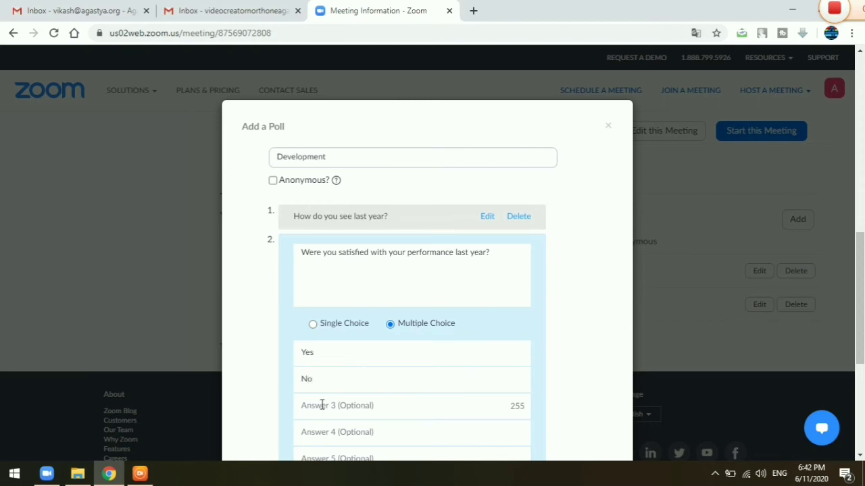
text(May be)
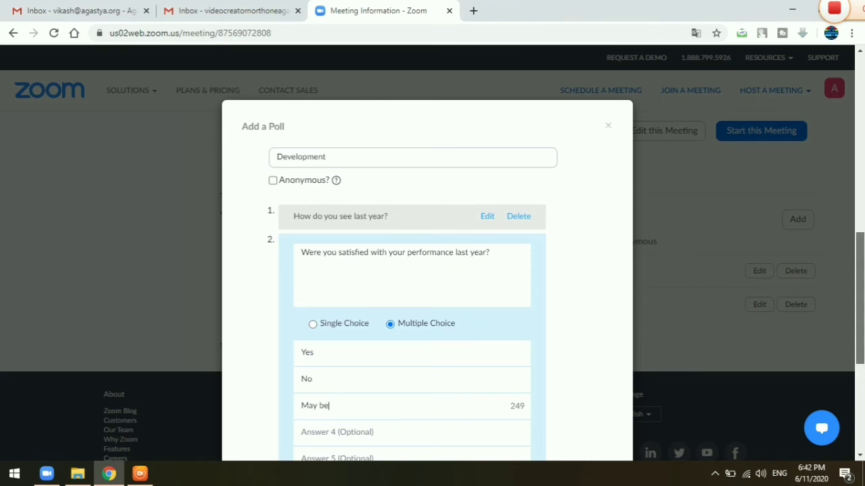
drag(860, 241, 861, 309)
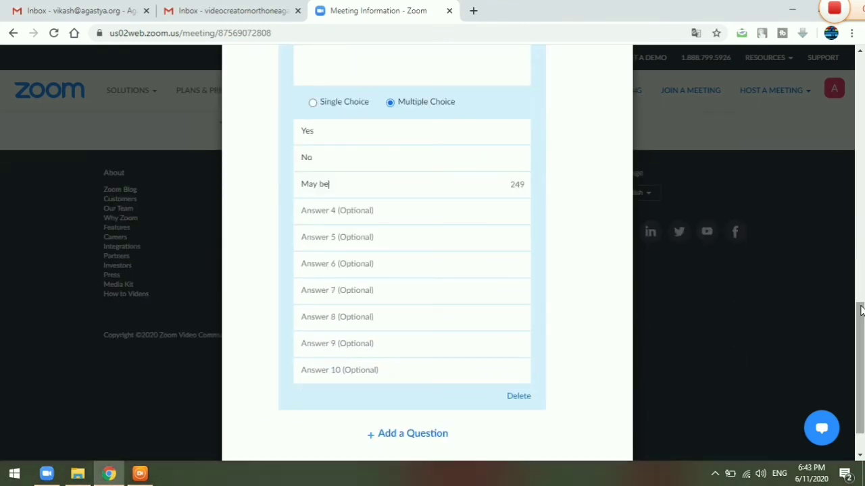
Step: Save the "Development" poll and start the scheduled meeting in the Zoom Meetings desktop app
scroll(860, 358, down, 1)
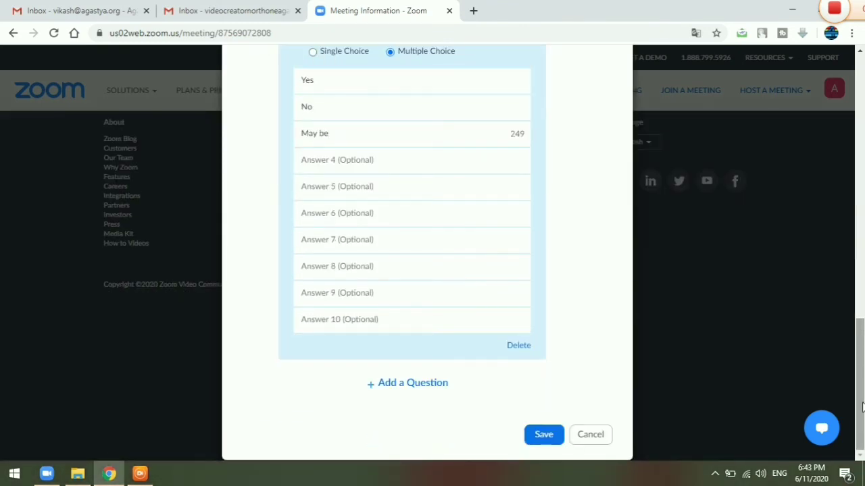
click(547, 435)
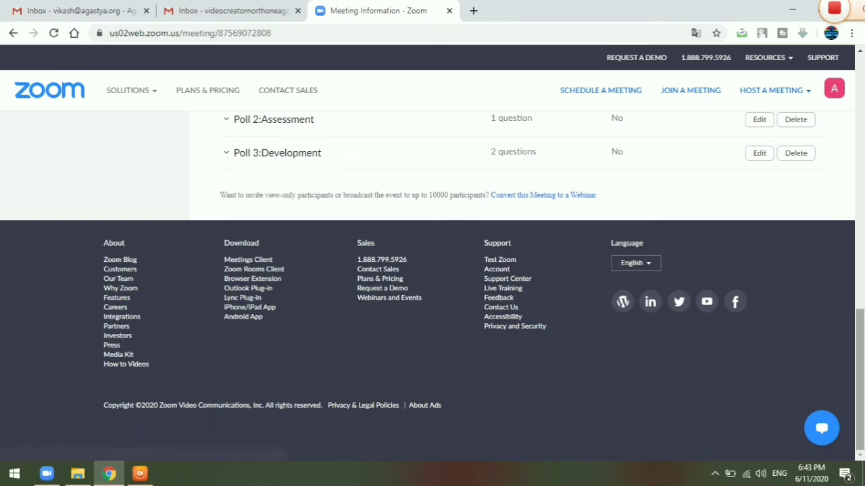
scroll(862, 294, up, 3)
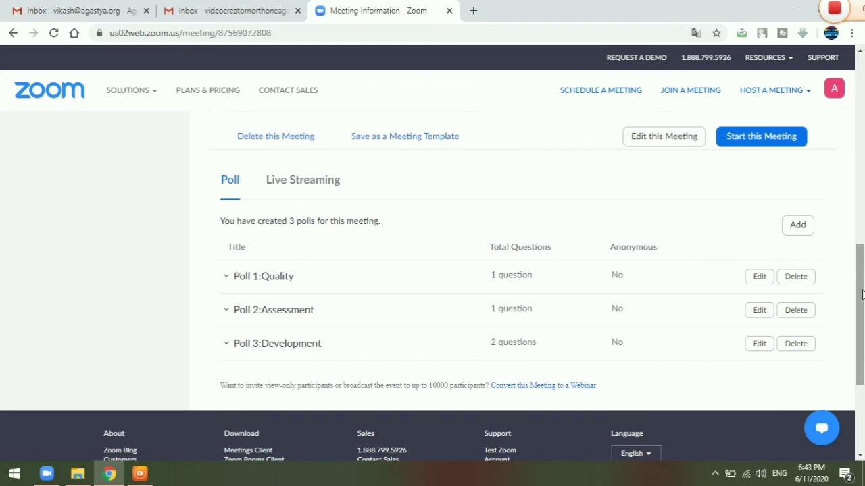
click(754, 142)
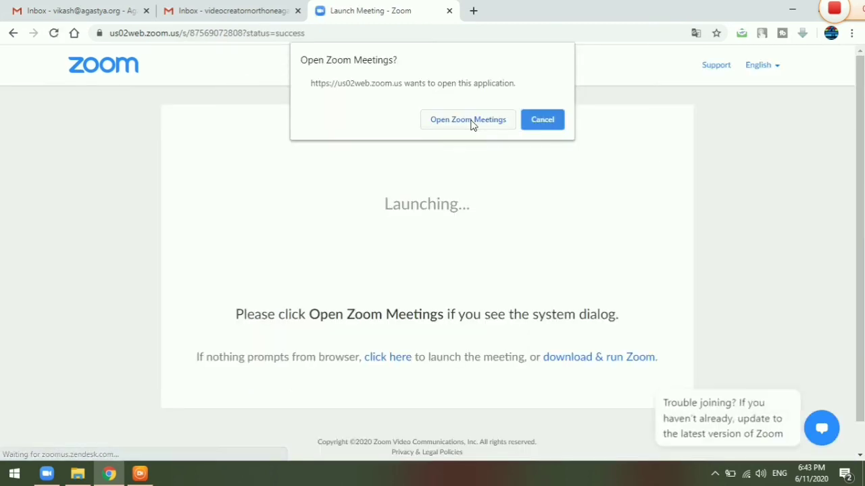
click(471, 122)
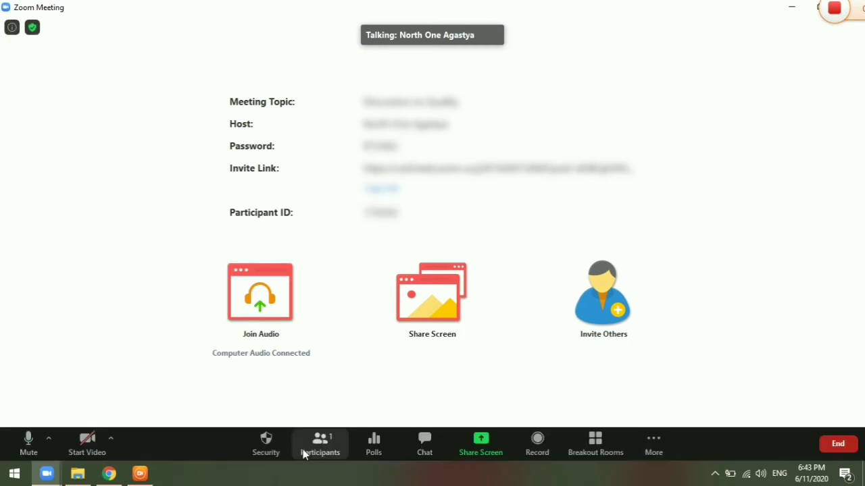
Step: Open the meeting's polls, launch the "Quality" poll for the attendees and end it
click(379, 446)
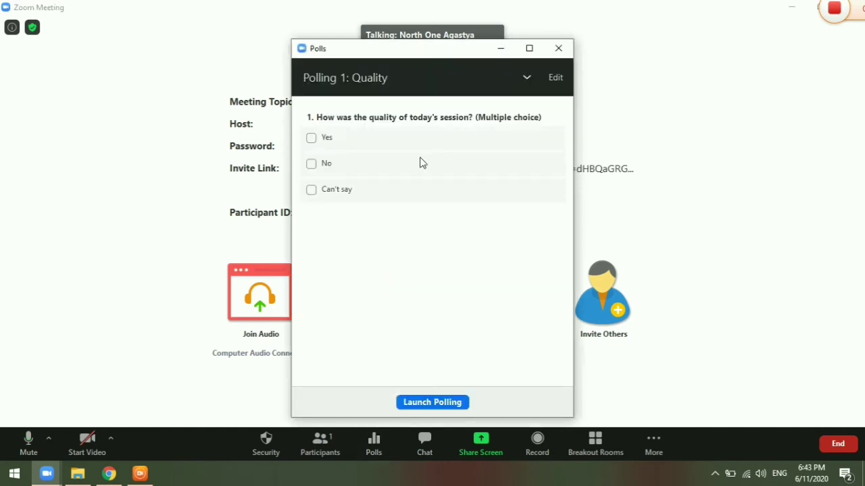
click(527, 79)
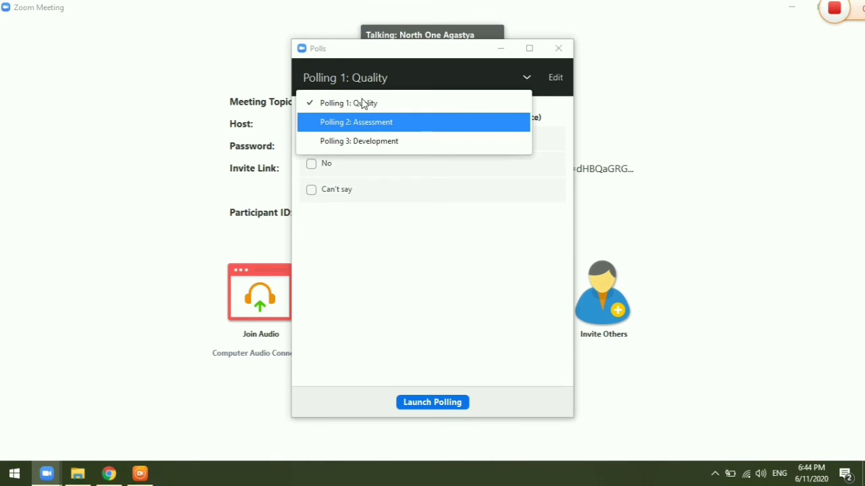
click(377, 196)
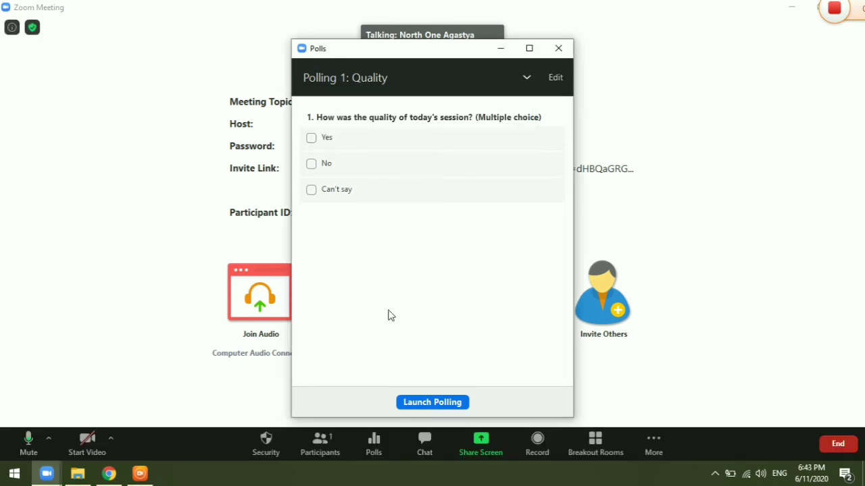
click(413, 406)
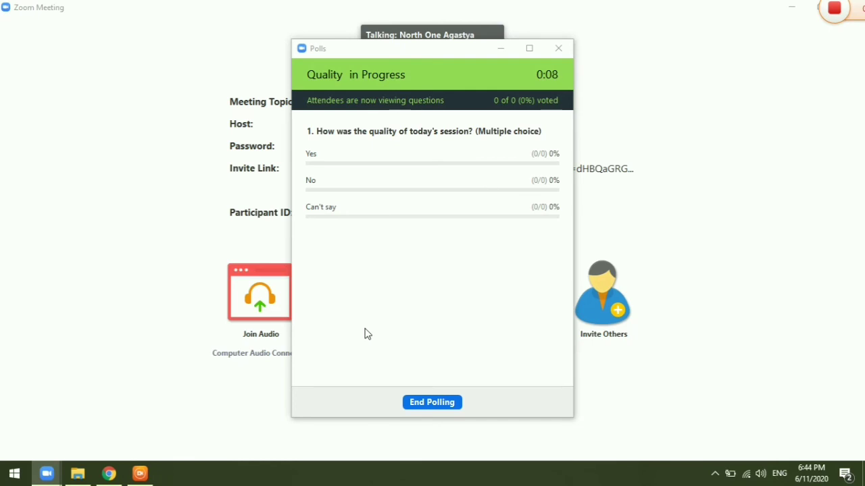
click(427, 404)
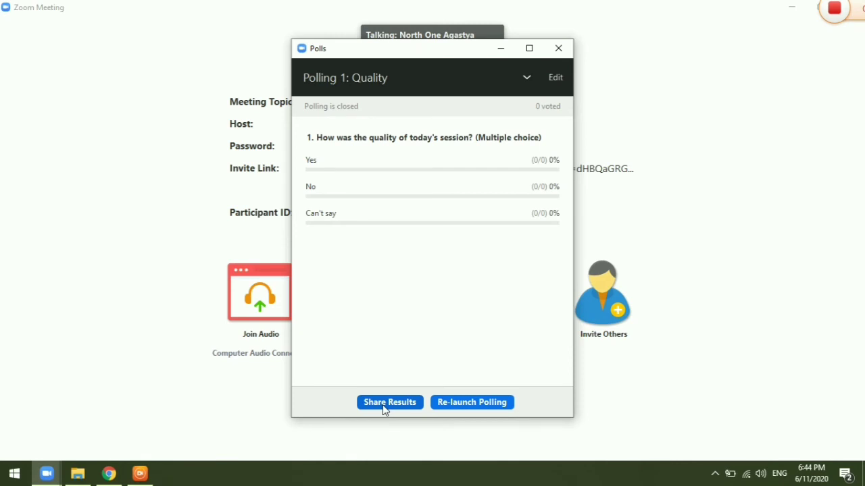
Step: Share the "Quality" poll's results with the attendees and stop sharing them
click(384, 406)
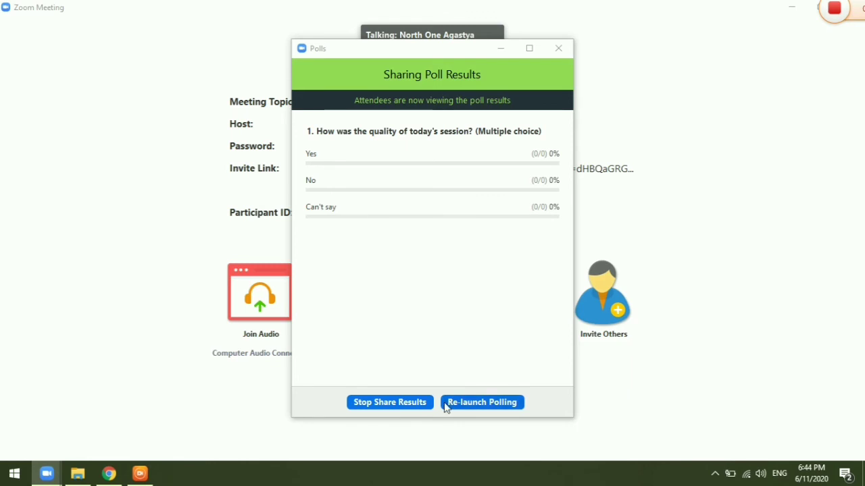
click(400, 409)
click(400, 409)
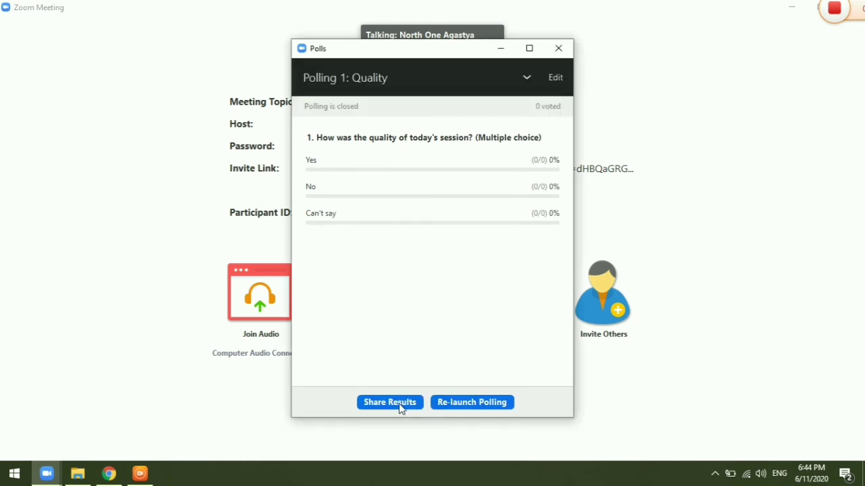
Step: Run and end the "Assessment" poll, and start and stop sharing its results with the attendees
click(526, 78)
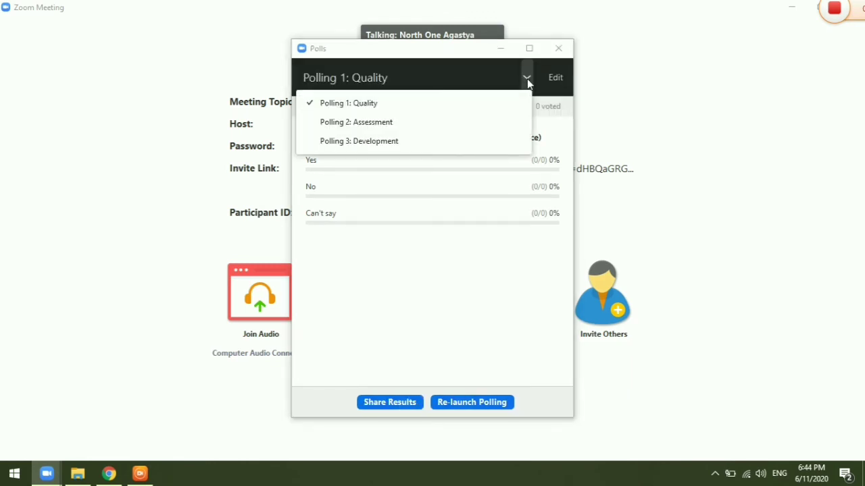
click(378, 128)
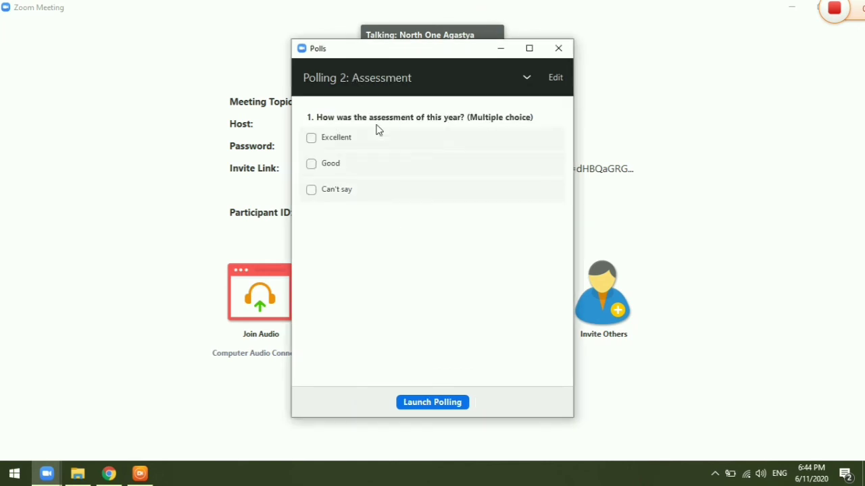
click(454, 402)
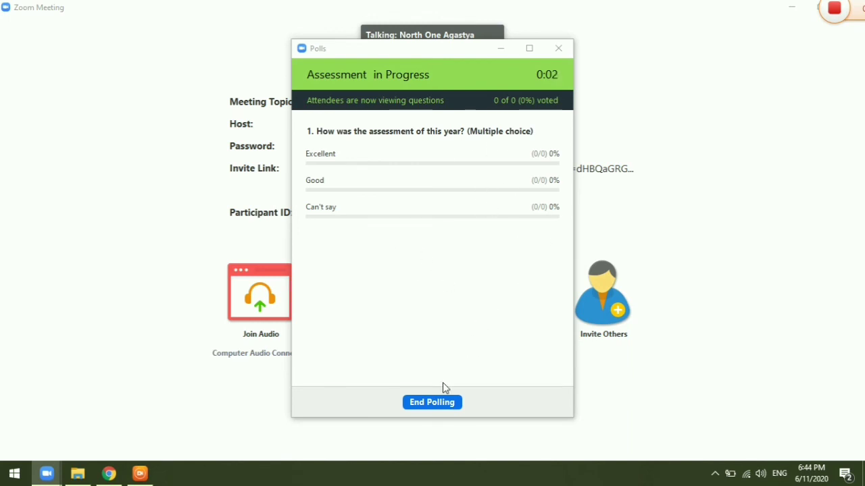
click(430, 406)
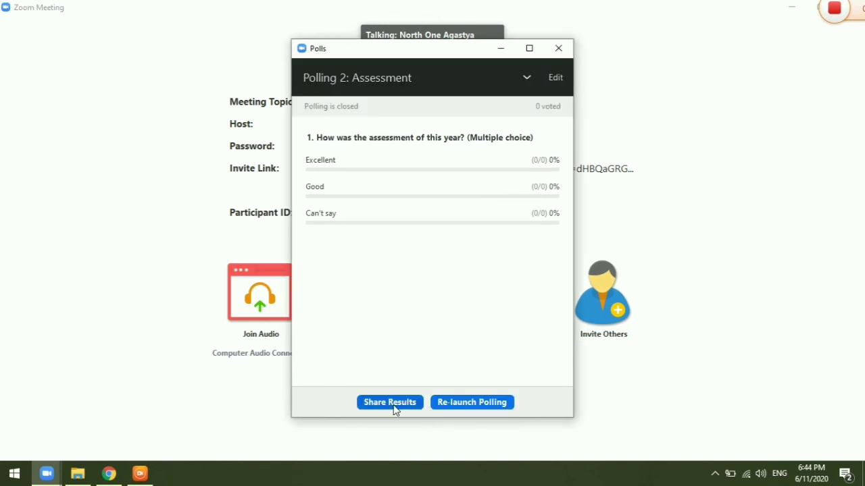
click(394, 405)
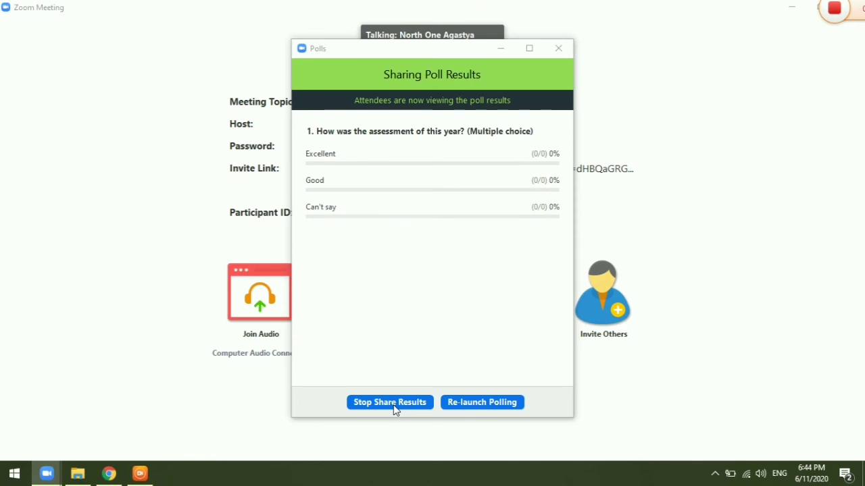
click(394, 405)
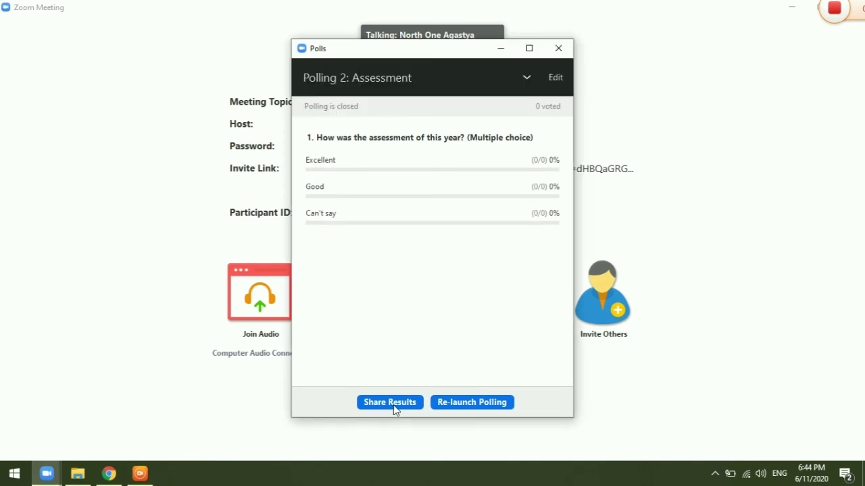
Step: Run and end the "Development" poll, and start and stop sharing its results before closing the polls window
click(528, 78)
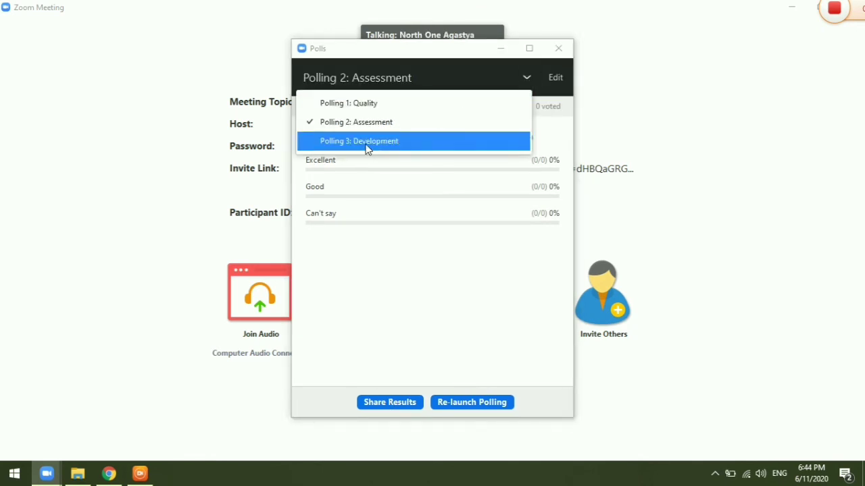
click(367, 142)
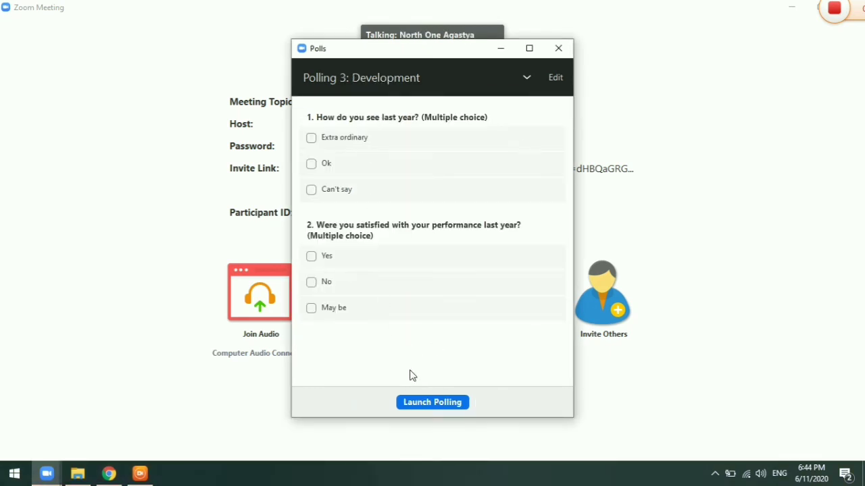
click(423, 407)
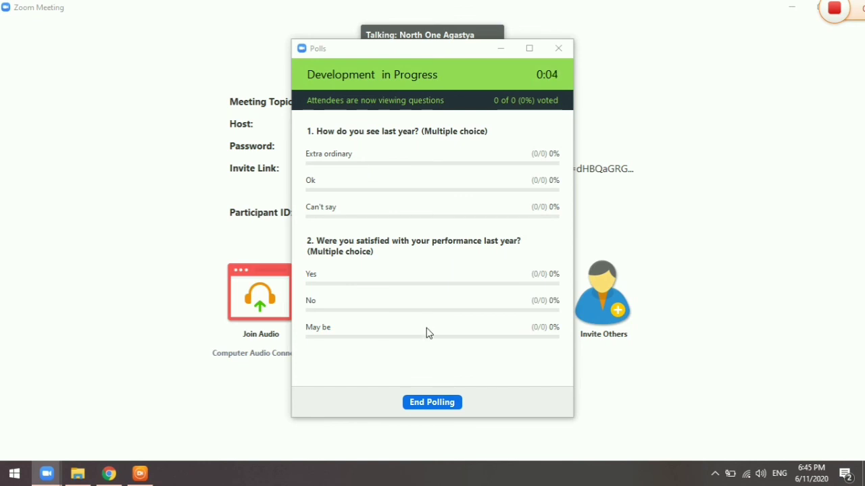
click(424, 405)
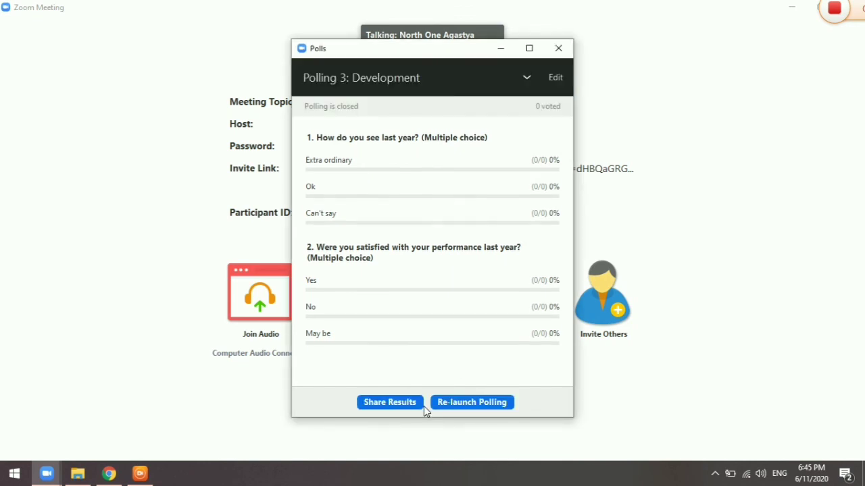
click(382, 405)
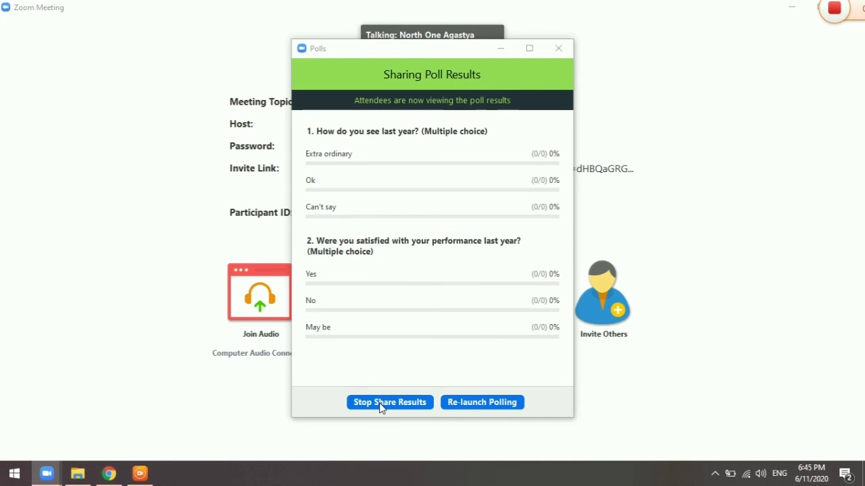
click(382, 404)
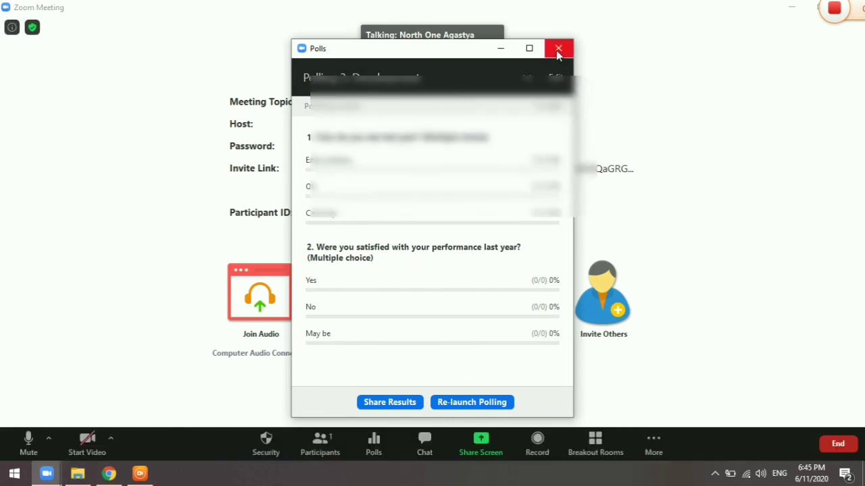
click(557, 50)
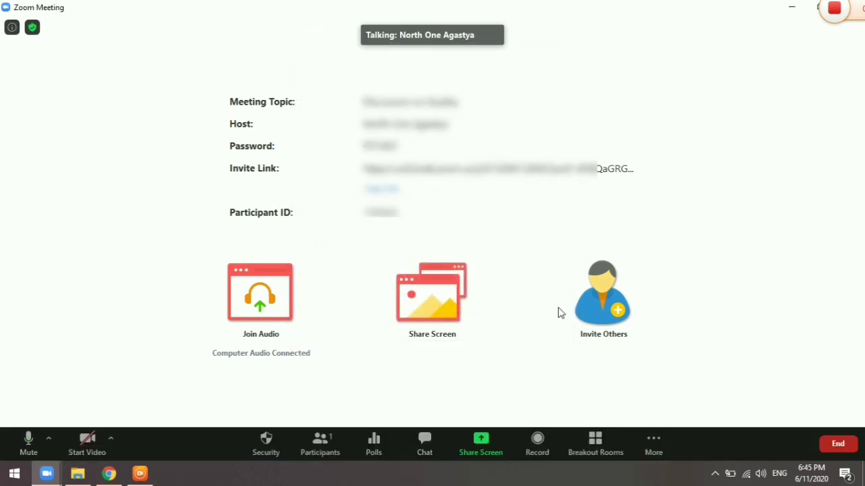
Step: Reopen the meeting's polls, look over the list of available polls and close the window
click(375, 444)
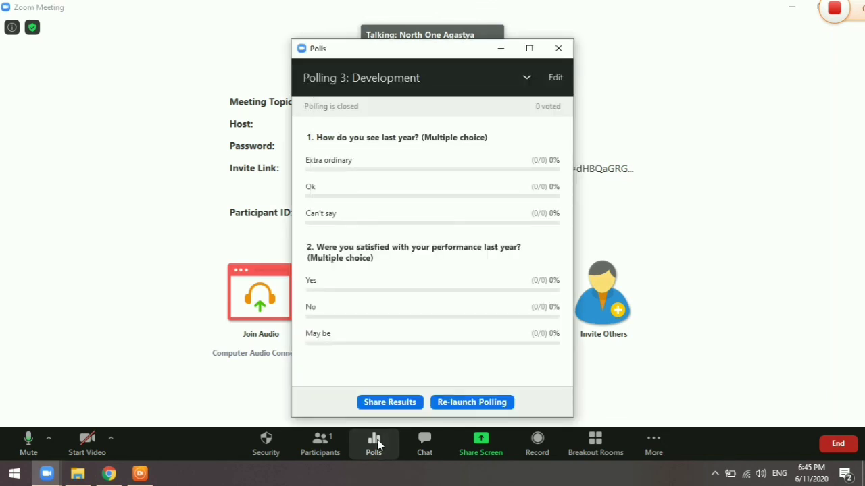
click(525, 79)
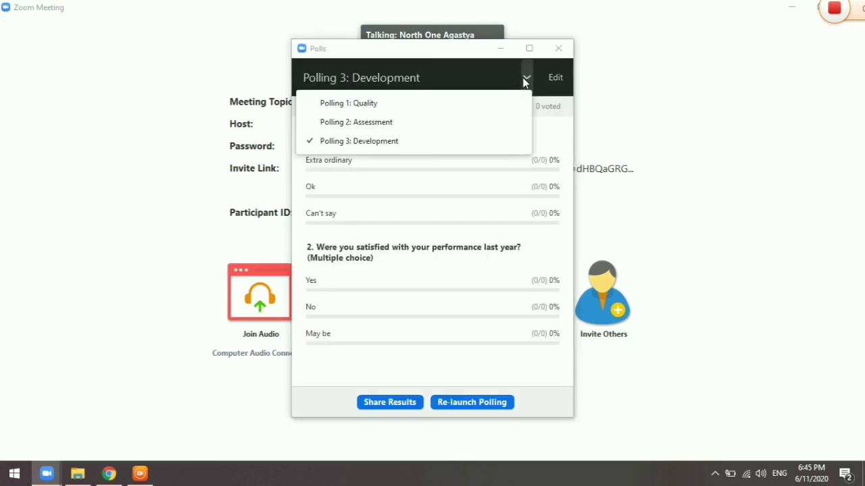
click(558, 48)
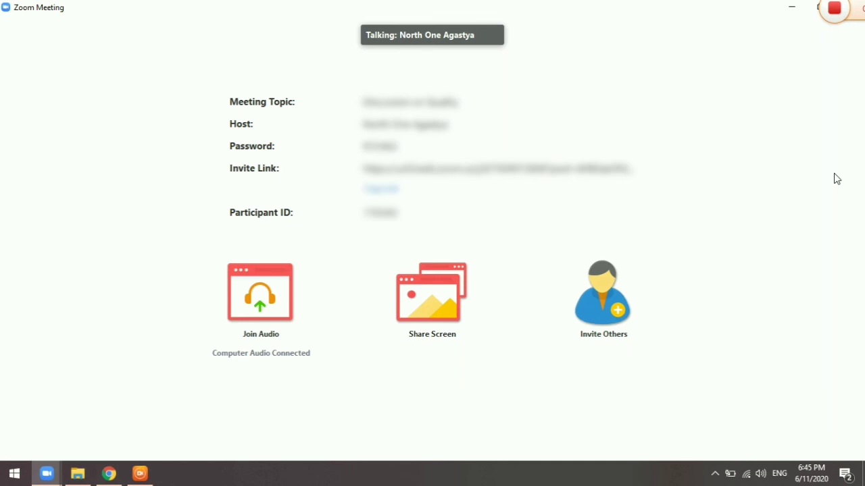
mouse_move(457, 226)
mouse_move(186, 280)
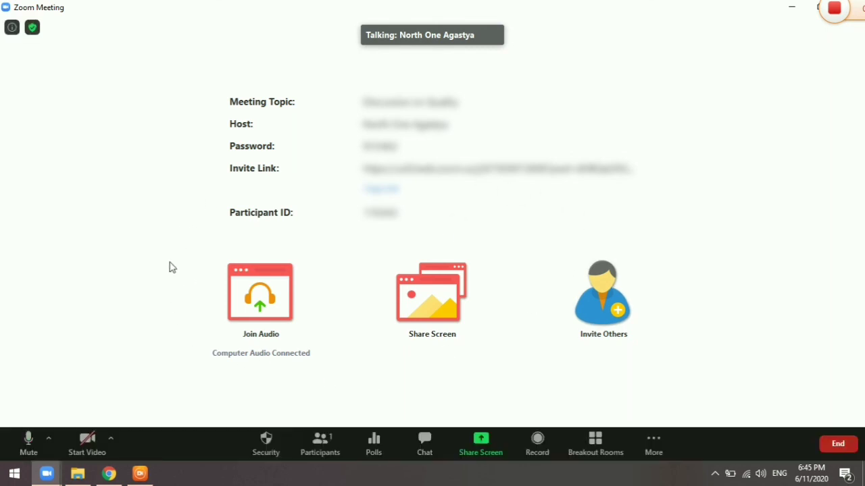